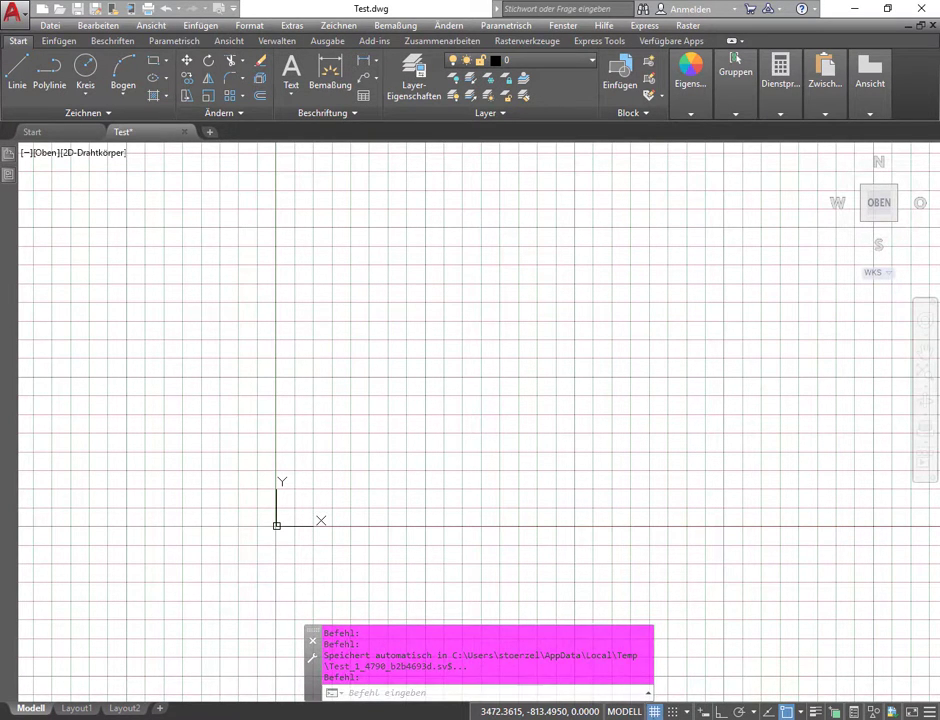
# Toggle the Grid status-bar button on and off repeatedly, ending with the grid hidden.
pyautogui.click(654, 712)
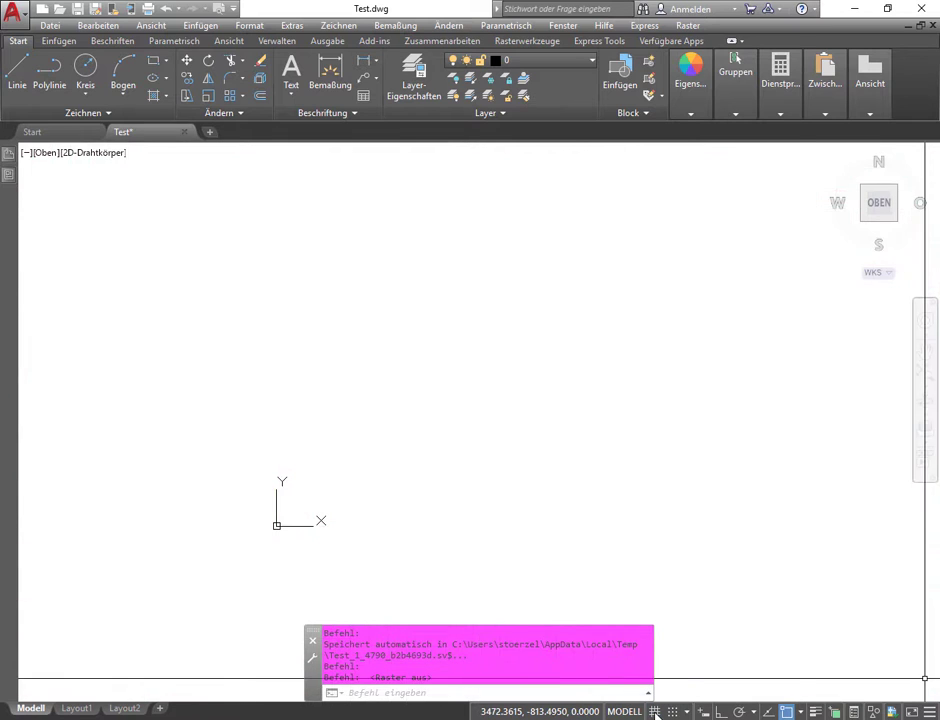
pyautogui.click(654, 712)
pyautogui.click(654, 712)
pyautogui.click(654, 712)
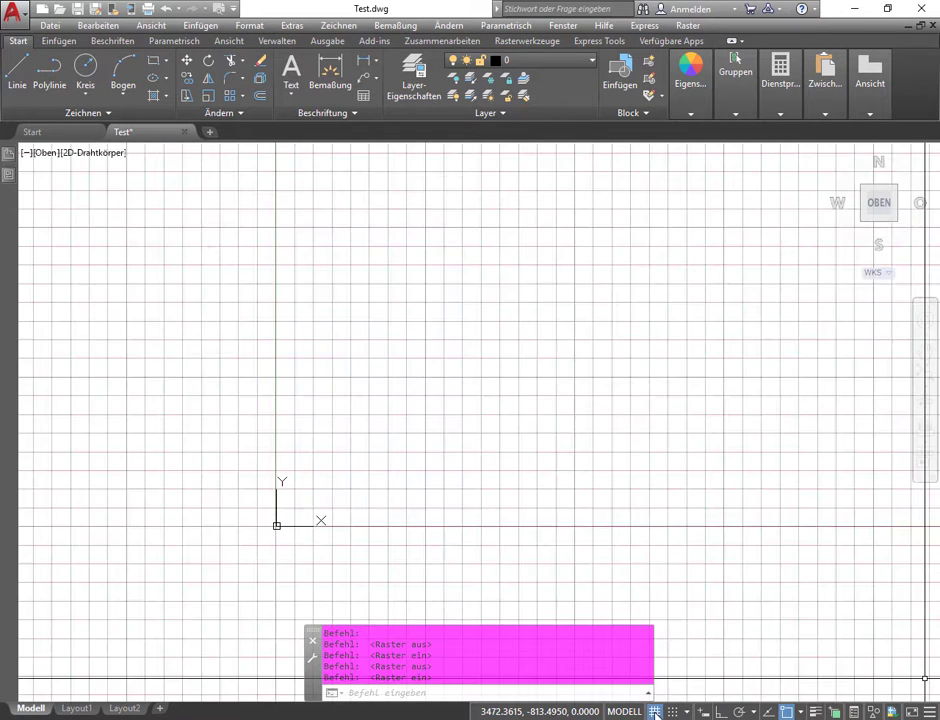
pyautogui.click(654, 712)
pyautogui.click(654, 712)
pyautogui.click(654, 712)
pyautogui.click(654, 712)
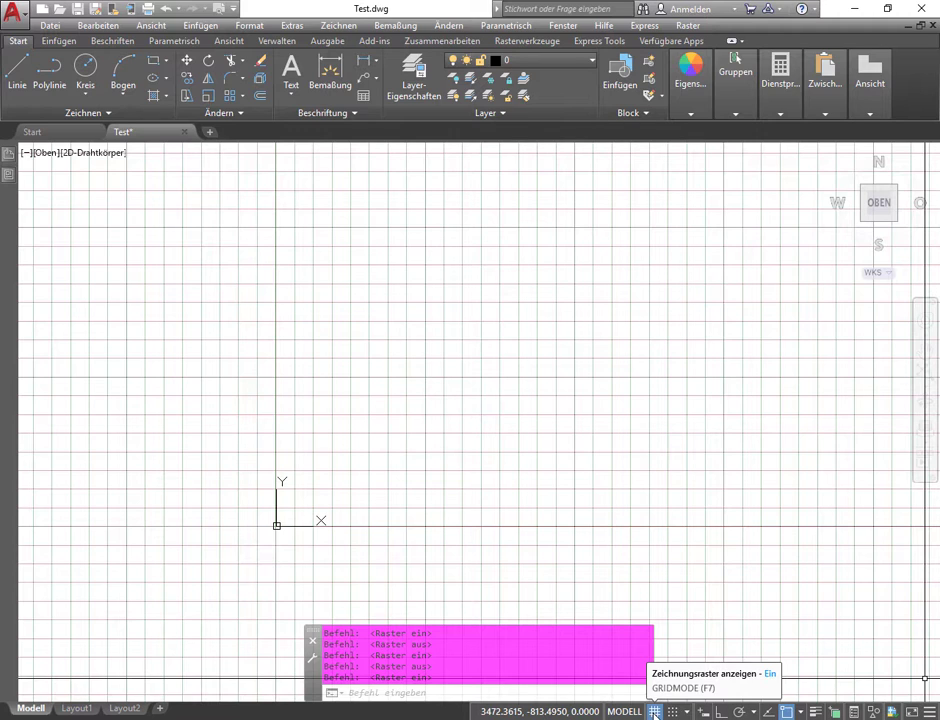
pyautogui.click(654, 712)
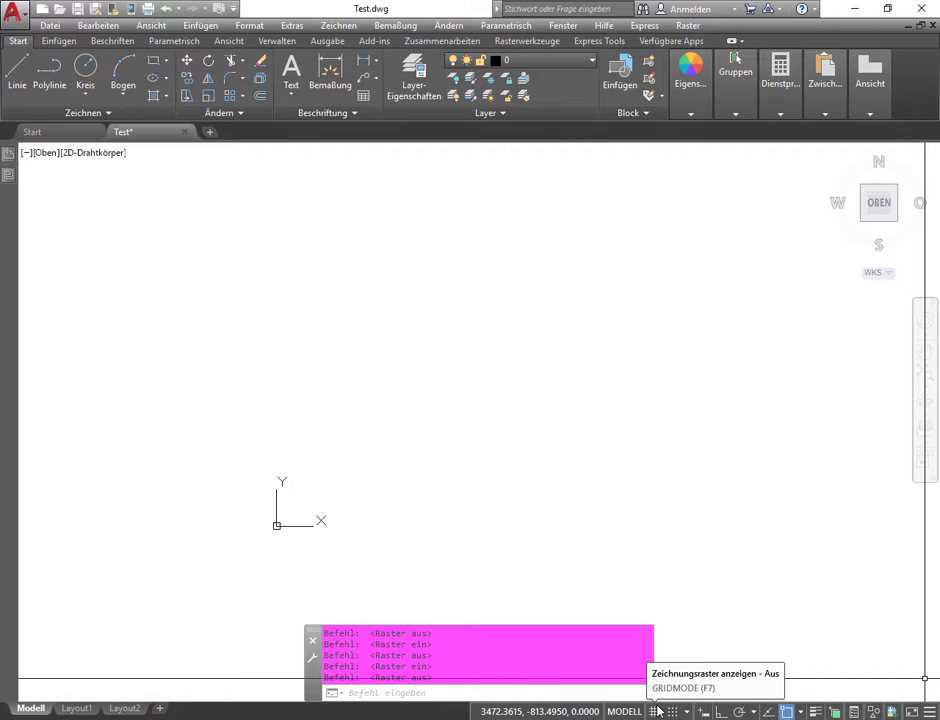
# Try the GRIDMODE command, cancel its prompt, and switch the grid on from the status bar.
pyautogui.click(549, 688)
pyautogui.press('BackSpace')
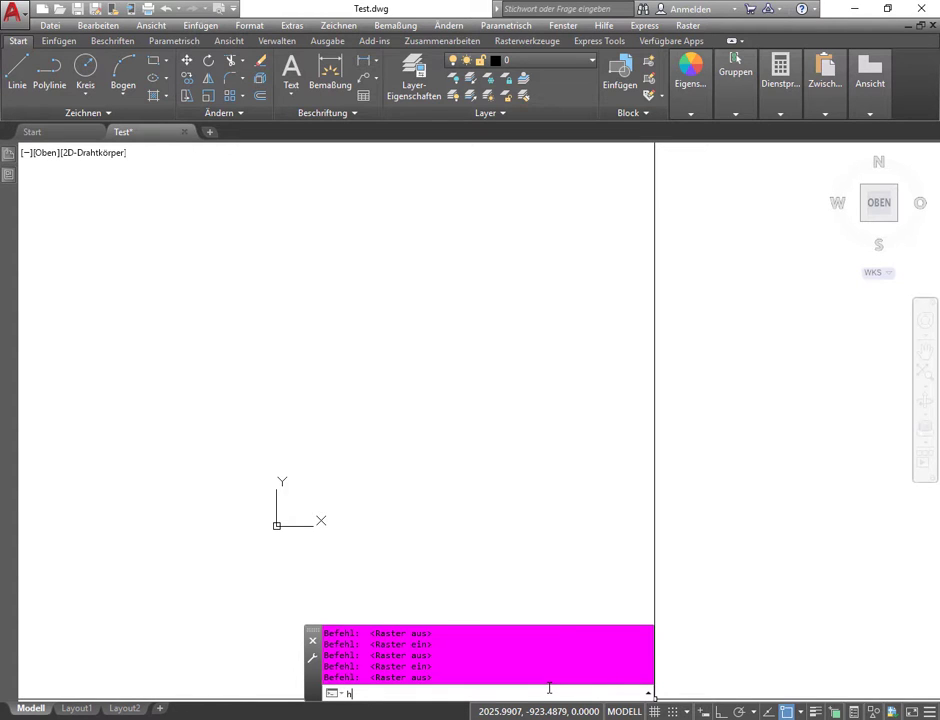
pyautogui.press('BackSpace')
pyautogui.write('GRIDMODE')
pyautogui.press('Return')
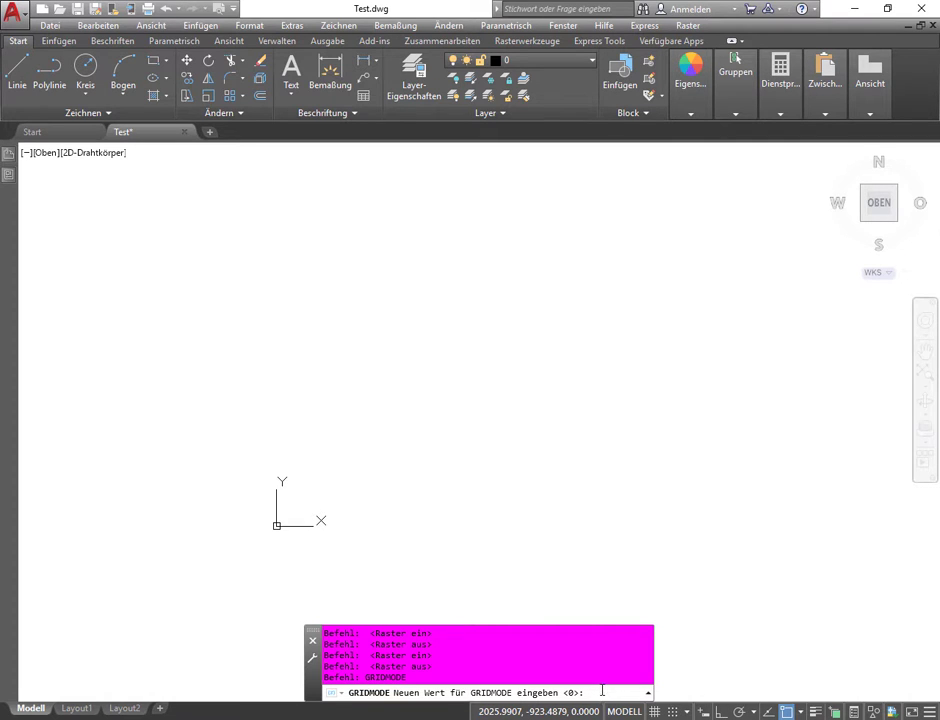
pyautogui.press('Escape')
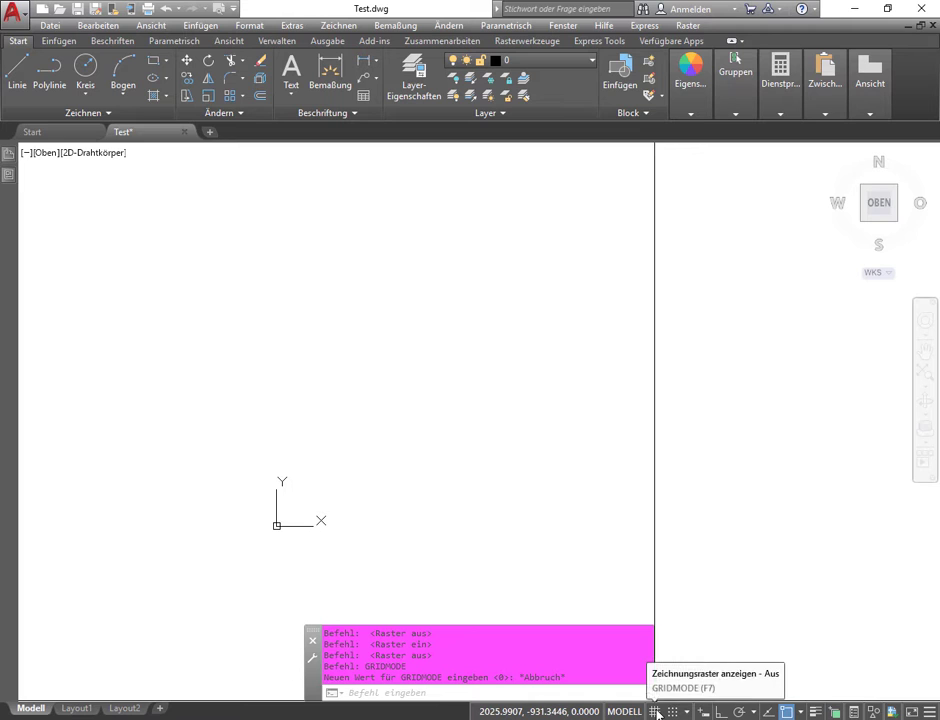
pyautogui.click(655, 711)
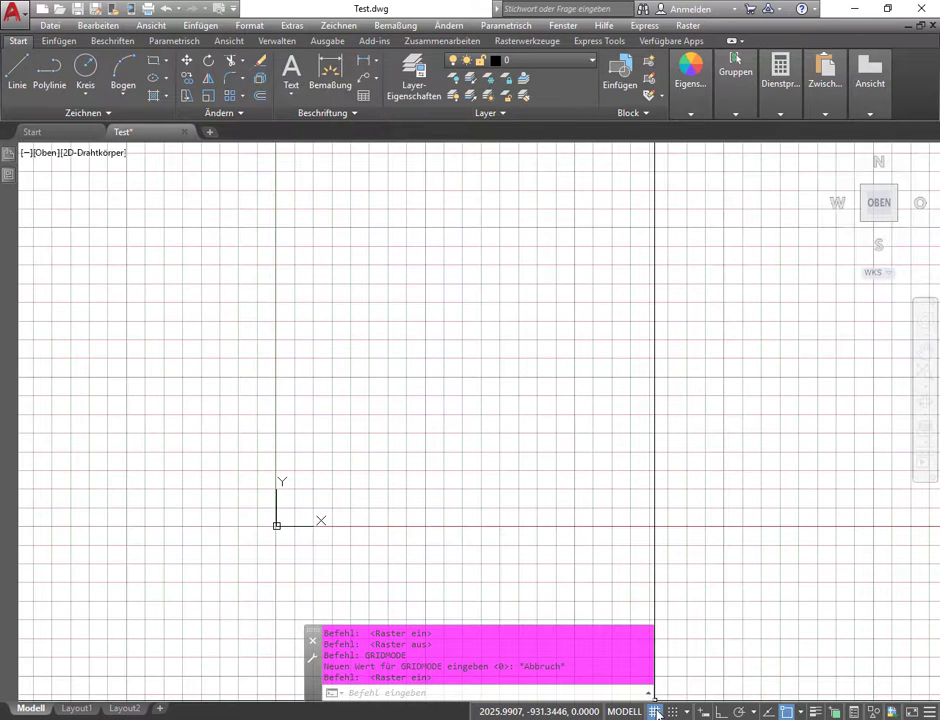
pyautogui.moveTo(655, 711)
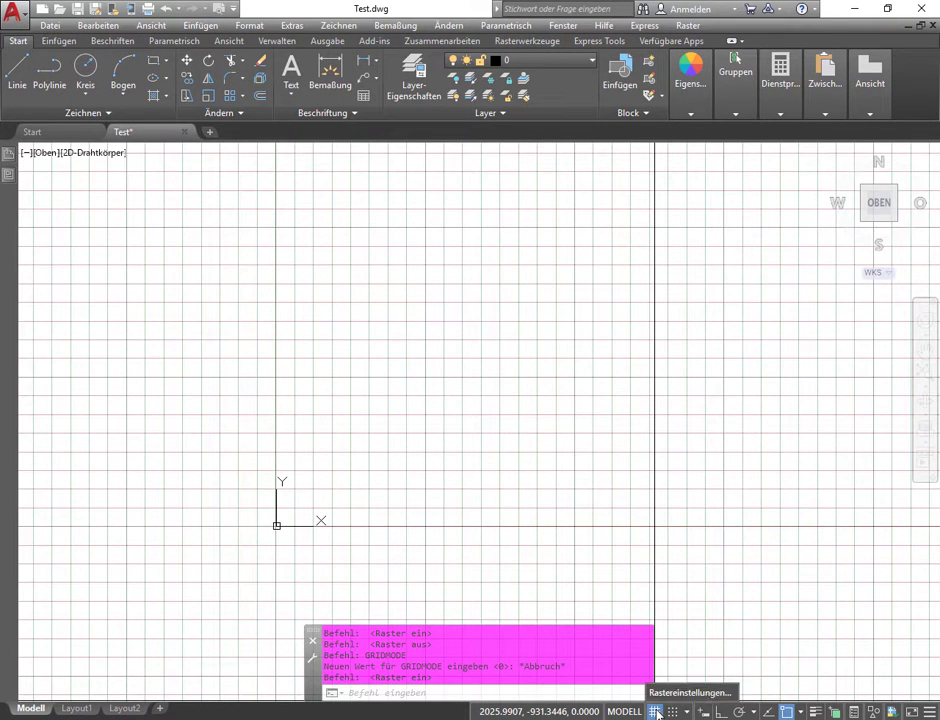
# Show the grid as dots in 2D model space, block editor and layouts, keeping 12.5 spacing.
pyautogui.click(651, 695)
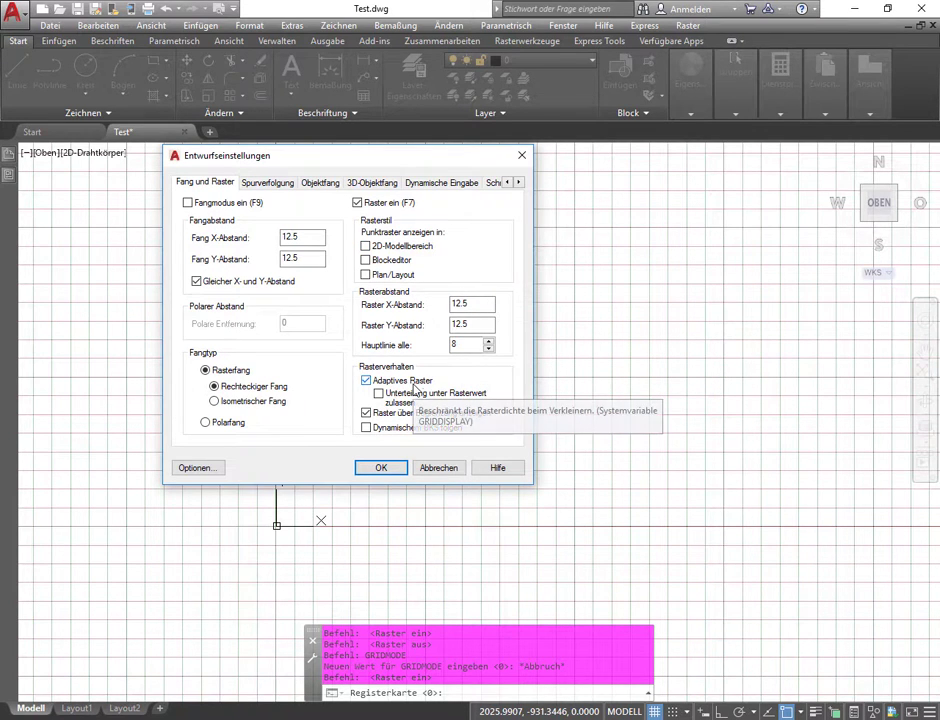
pyautogui.click(365, 245)
pyautogui.click(365, 259)
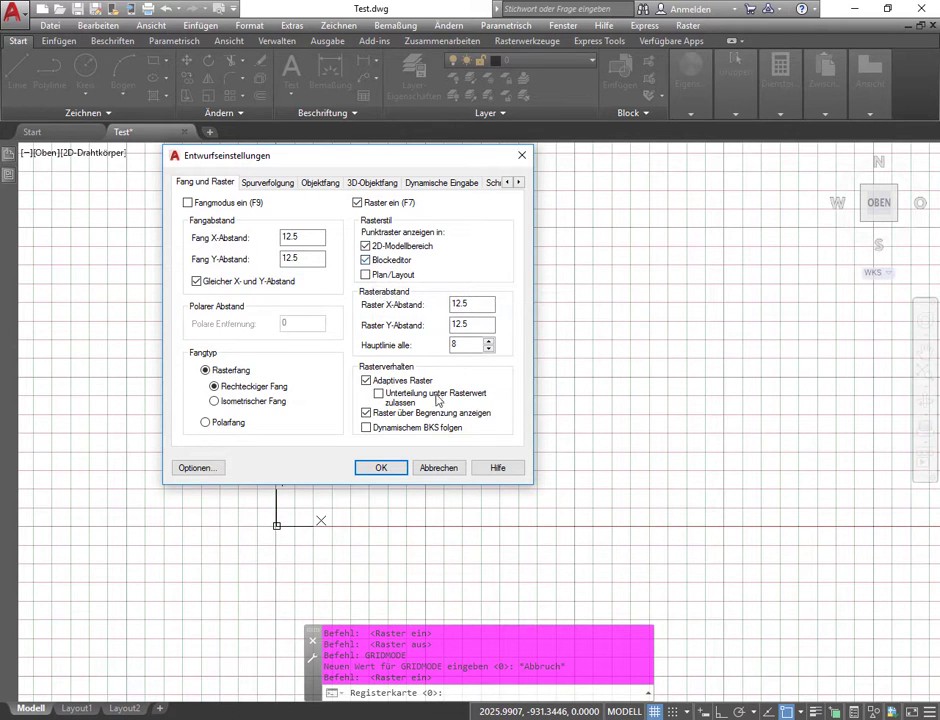
pyautogui.click(365, 274)
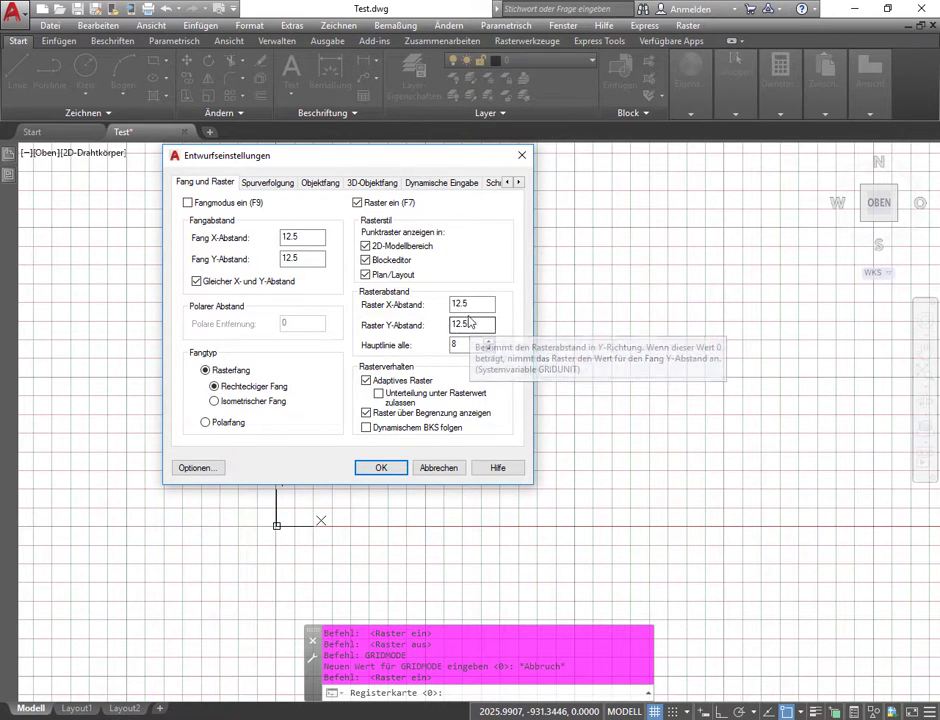
pyautogui.click(471, 324)
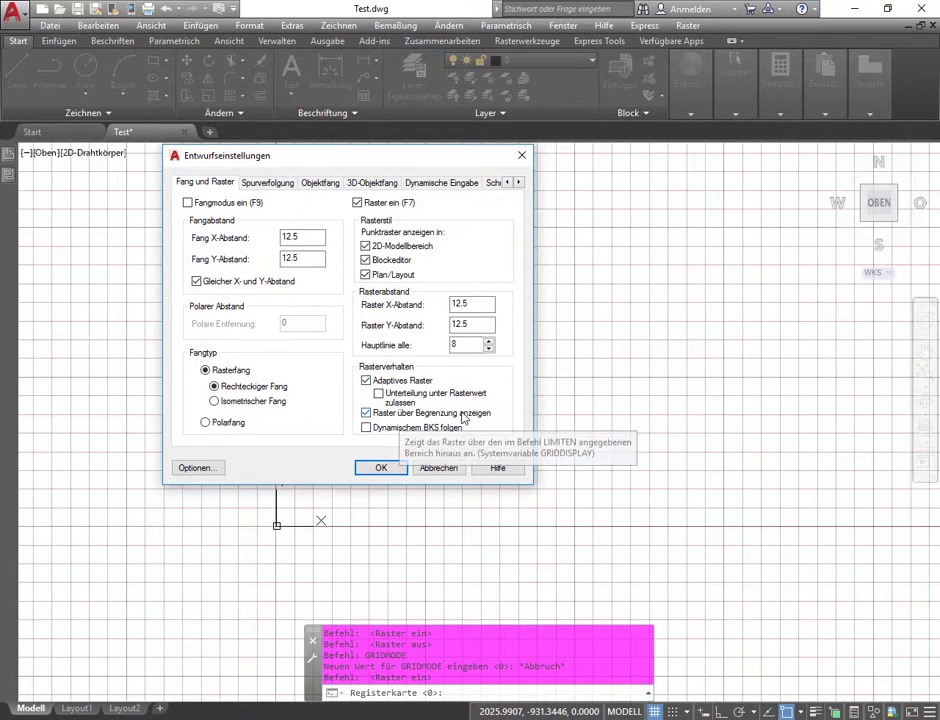
pyautogui.click(384, 468)
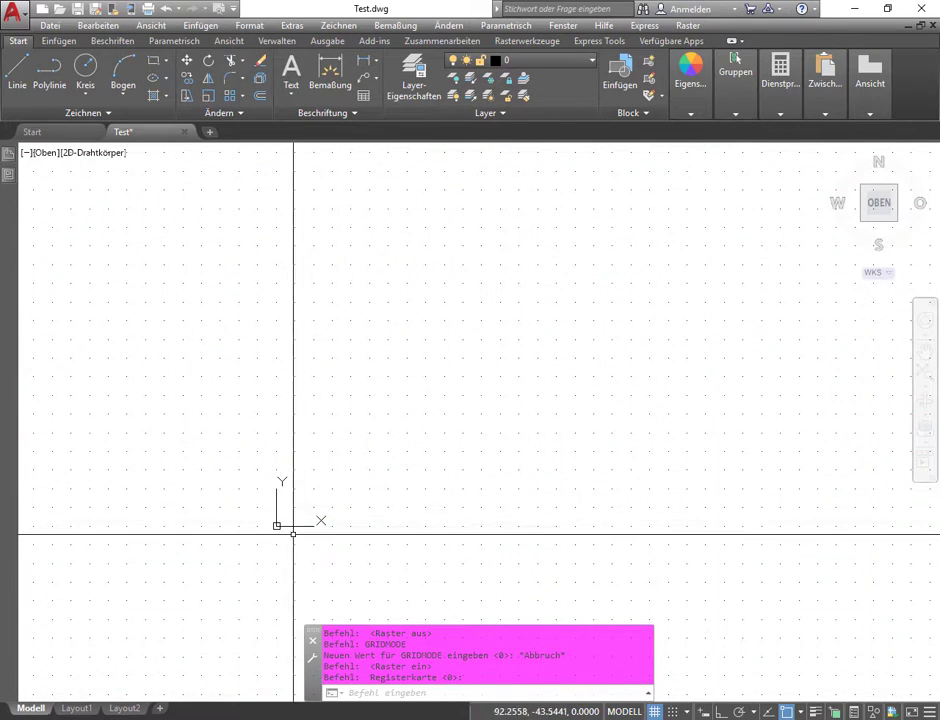
# Turn off dot display for 2D model space so the grid shows as lines.
pyautogui.scroll(3, 320, 527)
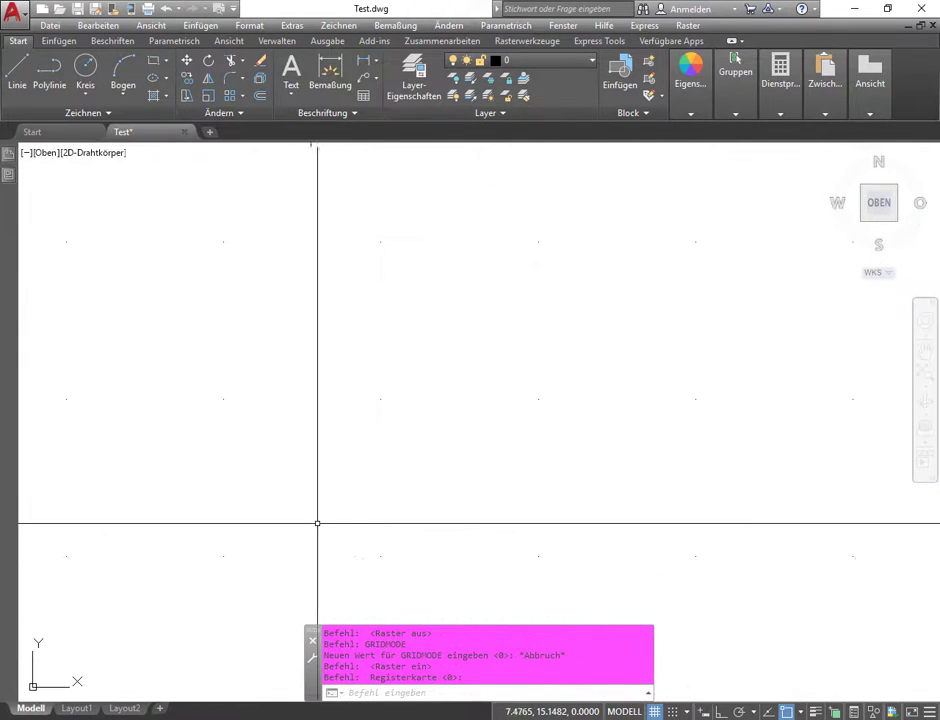
pyautogui.scroll(2, 401, 515)
pyautogui.scroll(2, 766, 552)
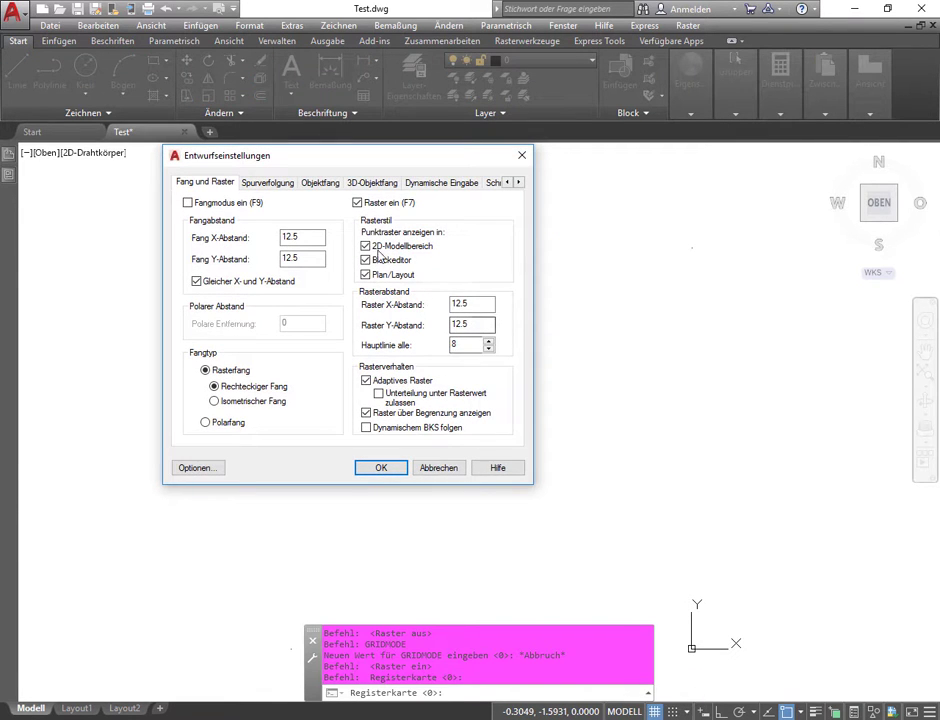
pyautogui.click(383, 470)
pyautogui.scroll(4, 466, 518)
pyautogui.scroll(3, 478, 373)
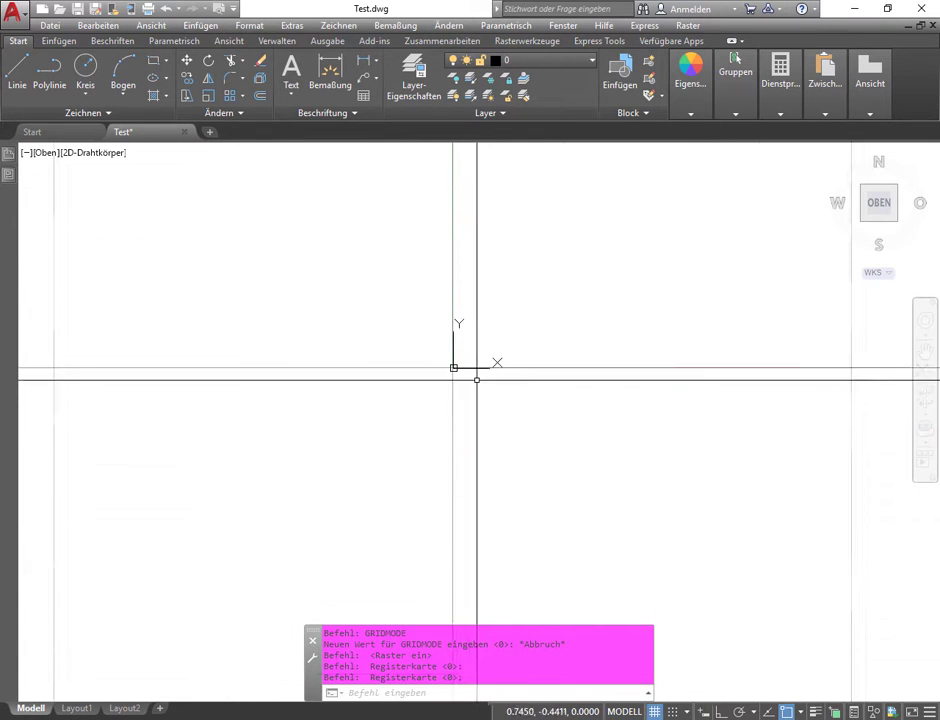
pyautogui.scroll(4, 437, 349)
pyautogui.scroll(4, 436, 344)
pyautogui.scroll(-5, 436, 344)
pyautogui.scroll(4, 436, 344)
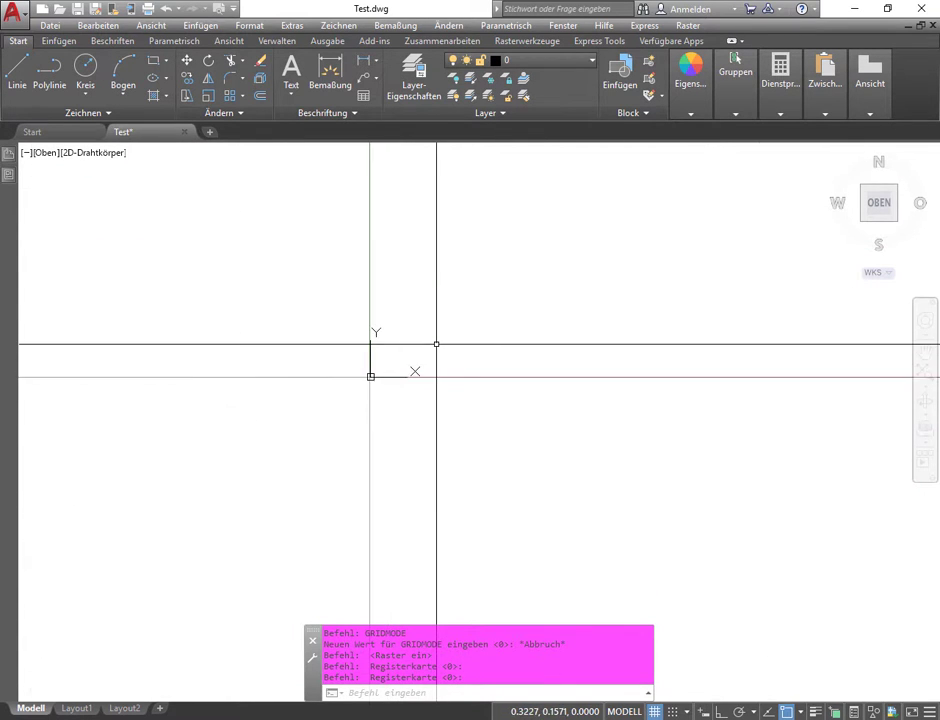
pyautogui.scroll(-4, 436, 344)
pyautogui.scroll(-2, 436, 344)
pyautogui.scroll(-3, 470, 355)
pyautogui.scroll(4, 474, 361)
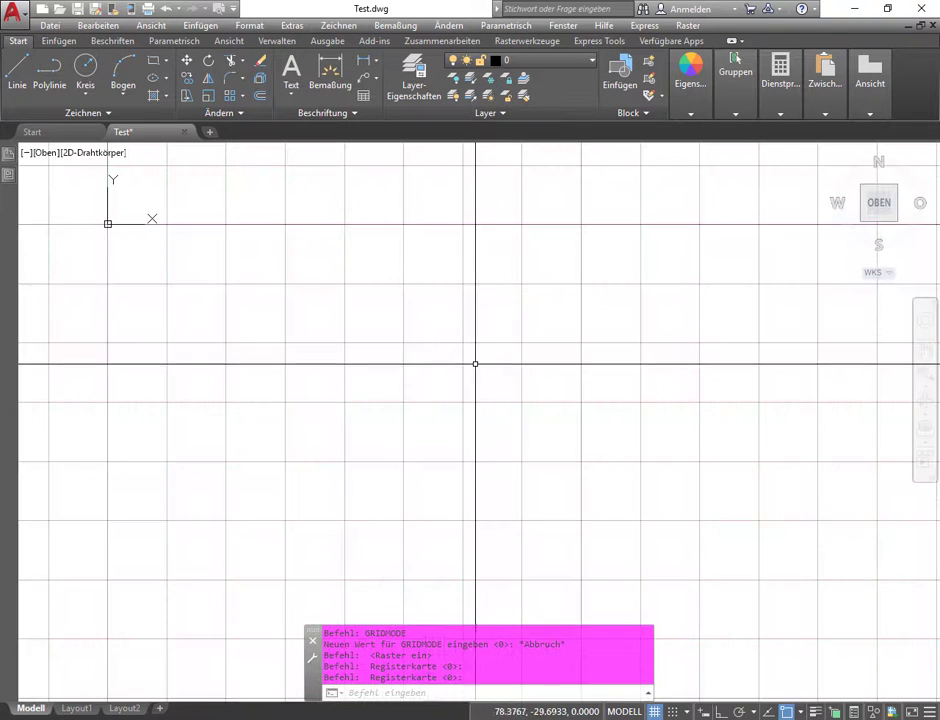
pyautogui.scroll(3, 440, 361)
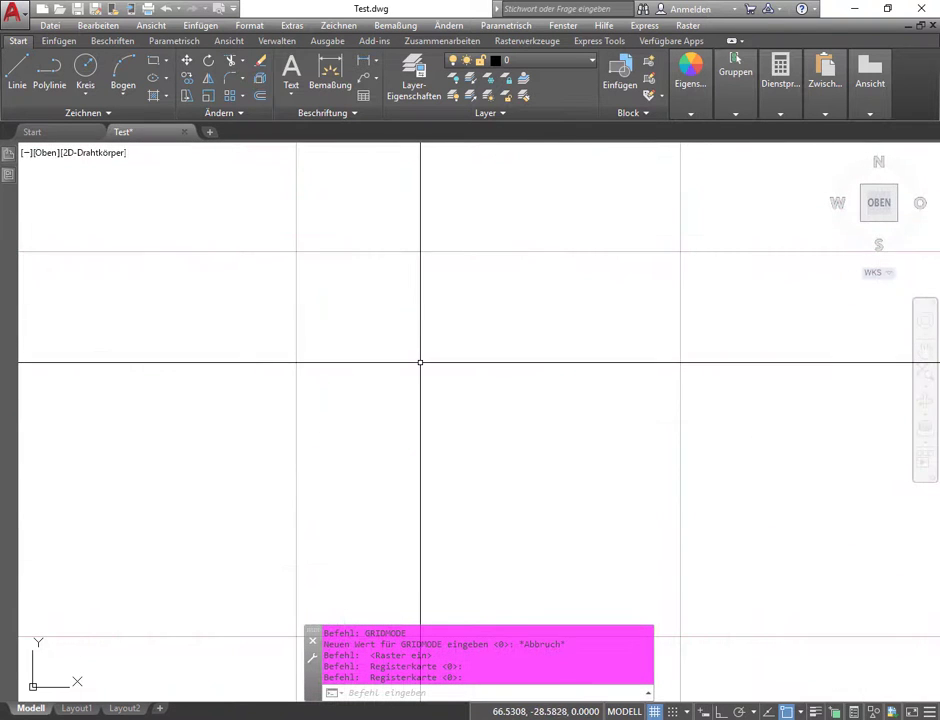
# Enable 'Allow subdivision below grid spacing' in the snap and grid settings.
pyautogui.click(676, 693)
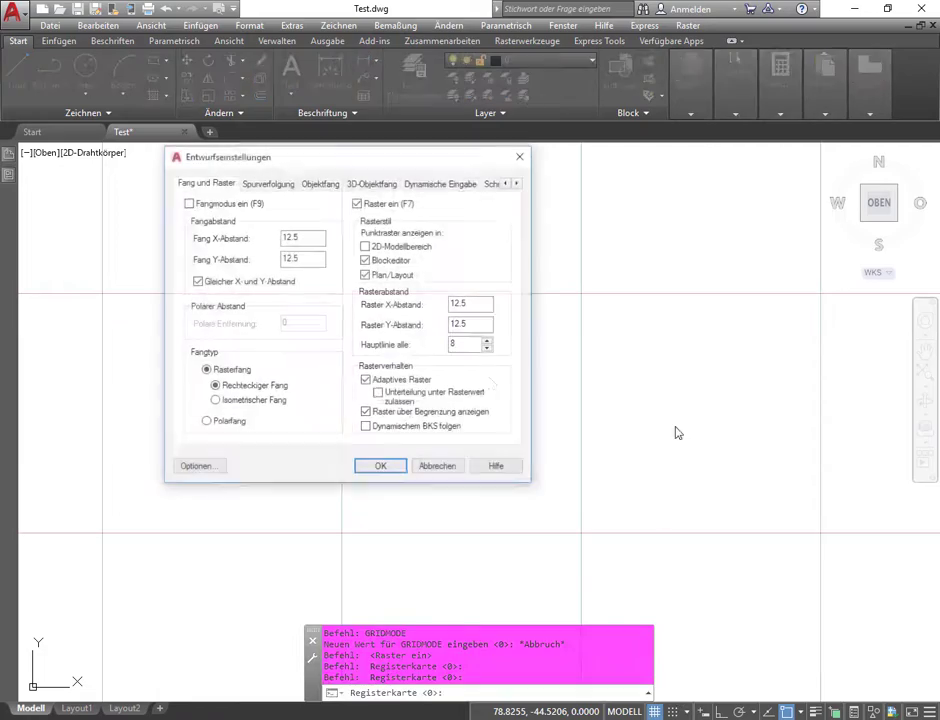
pyautogui.click(379, 394)
pyautogui.click(381, 467)
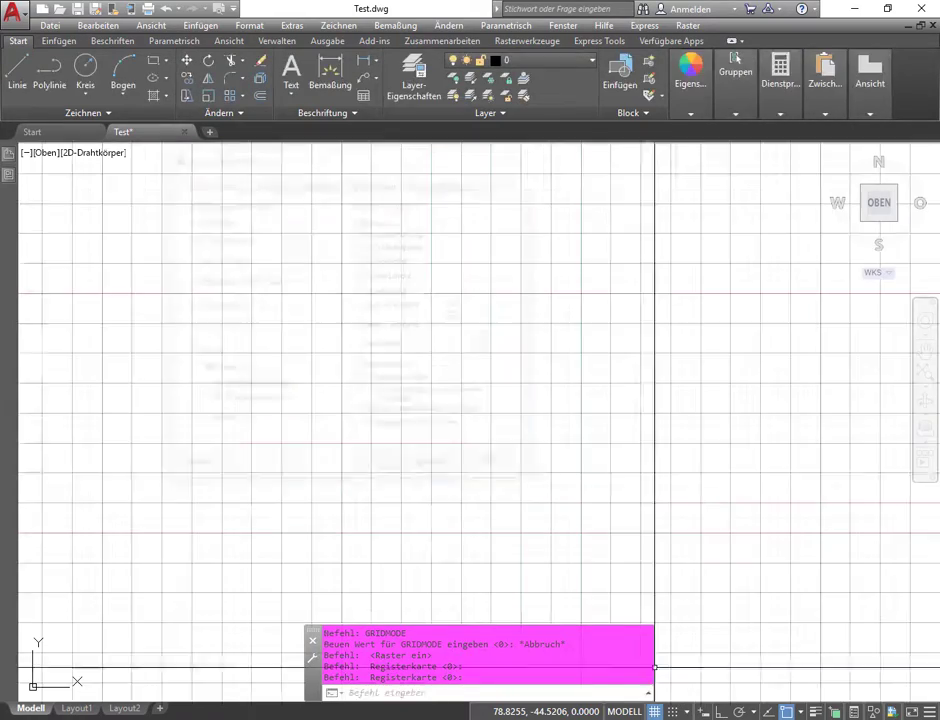
pyautogui.scroll(-3, 560, 500)
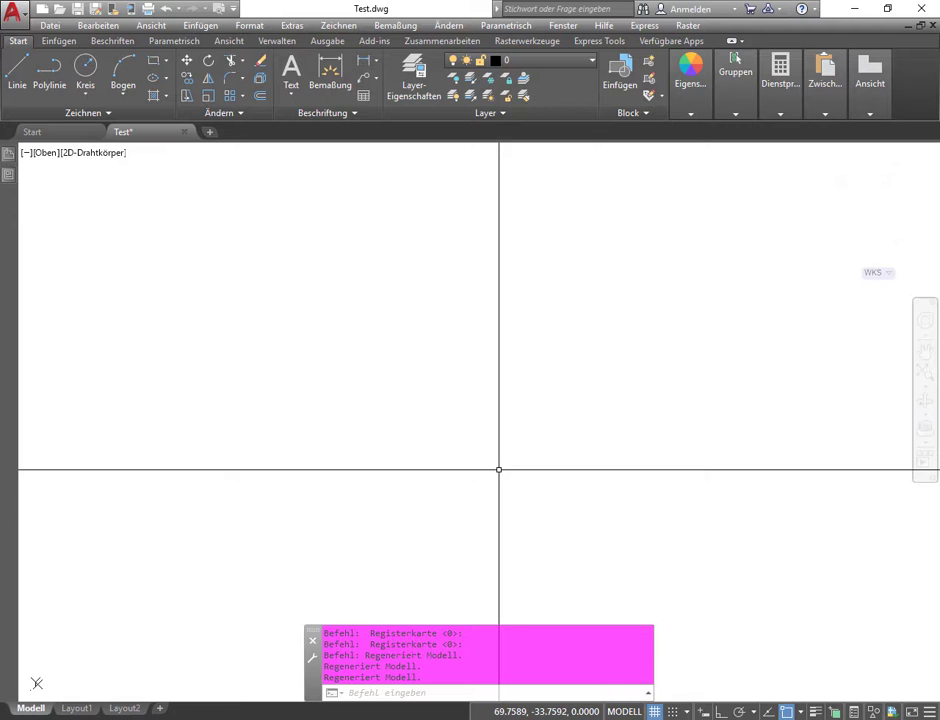
pyautogui.scroll(-2, 499, 469)
pyautogui.scroll(2, 449, 467)
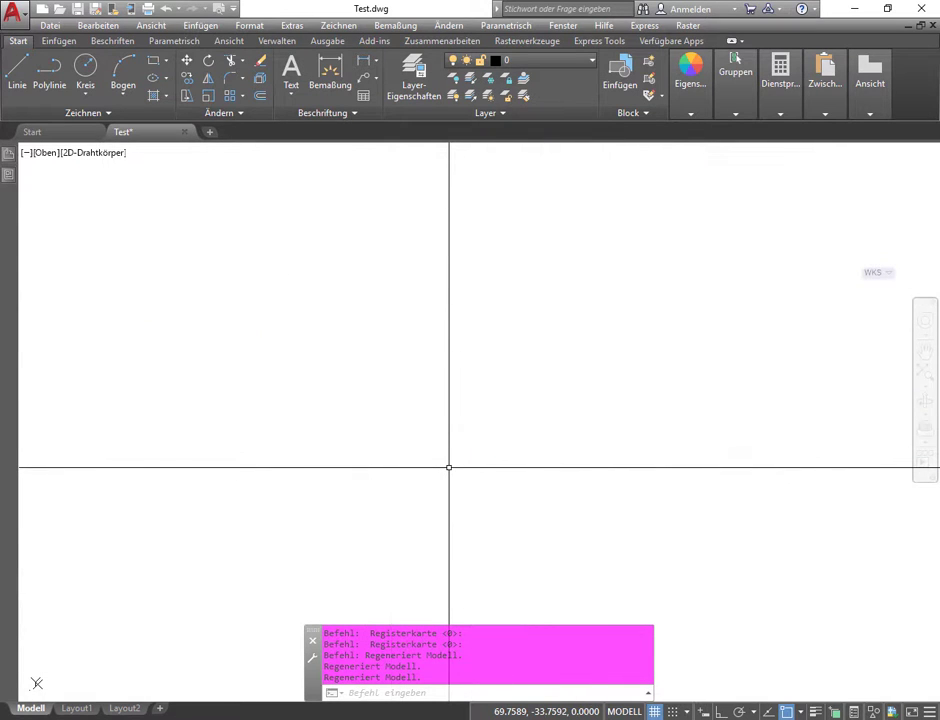
pyautogui.scroll(1, 449, 467)
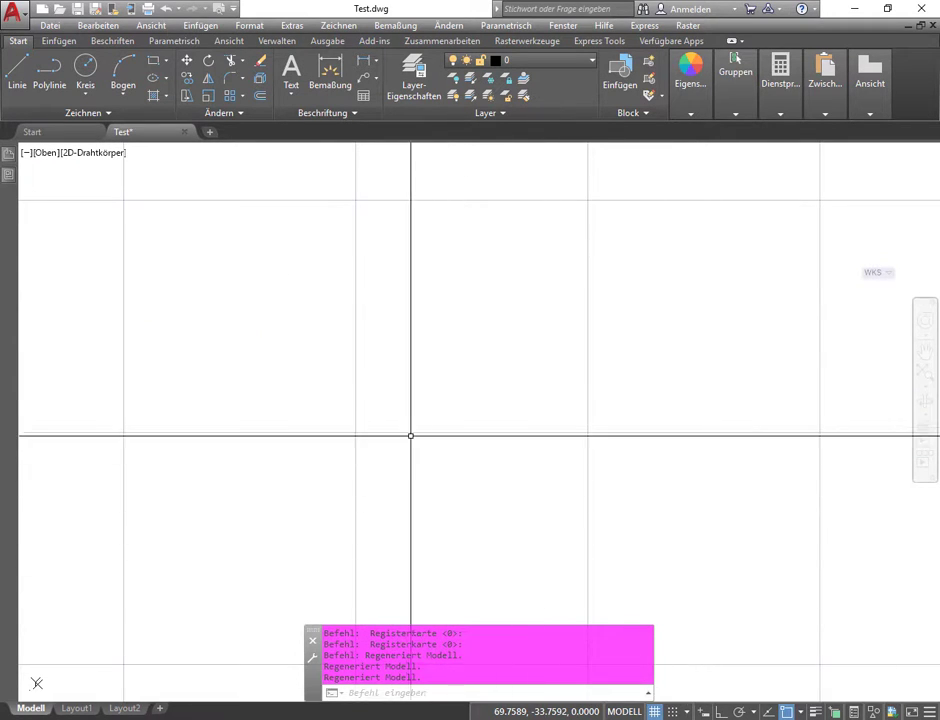
pyautogui.click(17, 68)
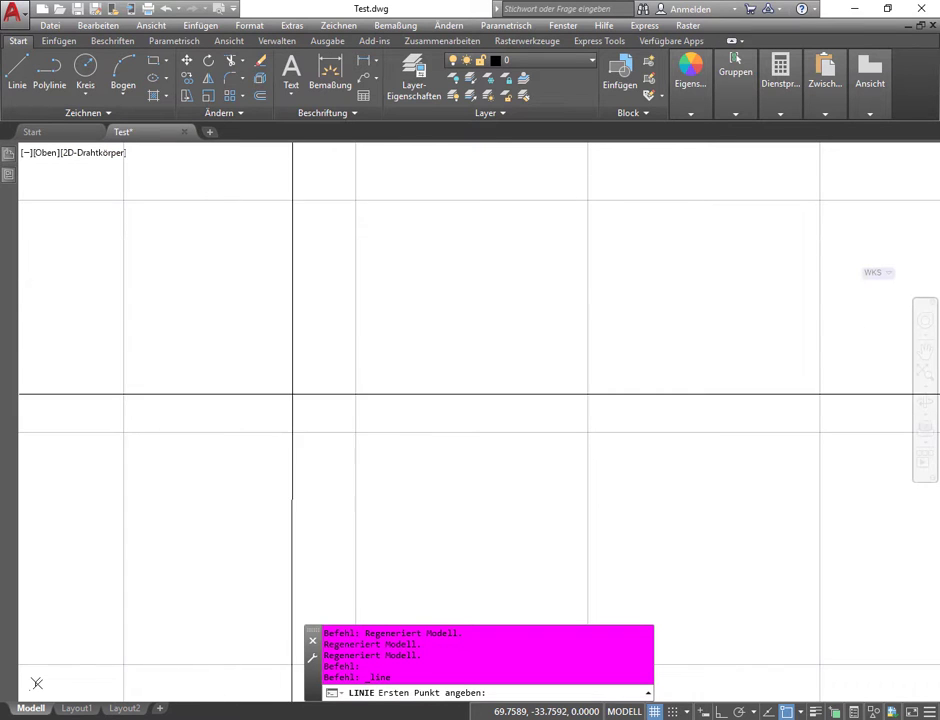
pyautogui.click(120, 432)
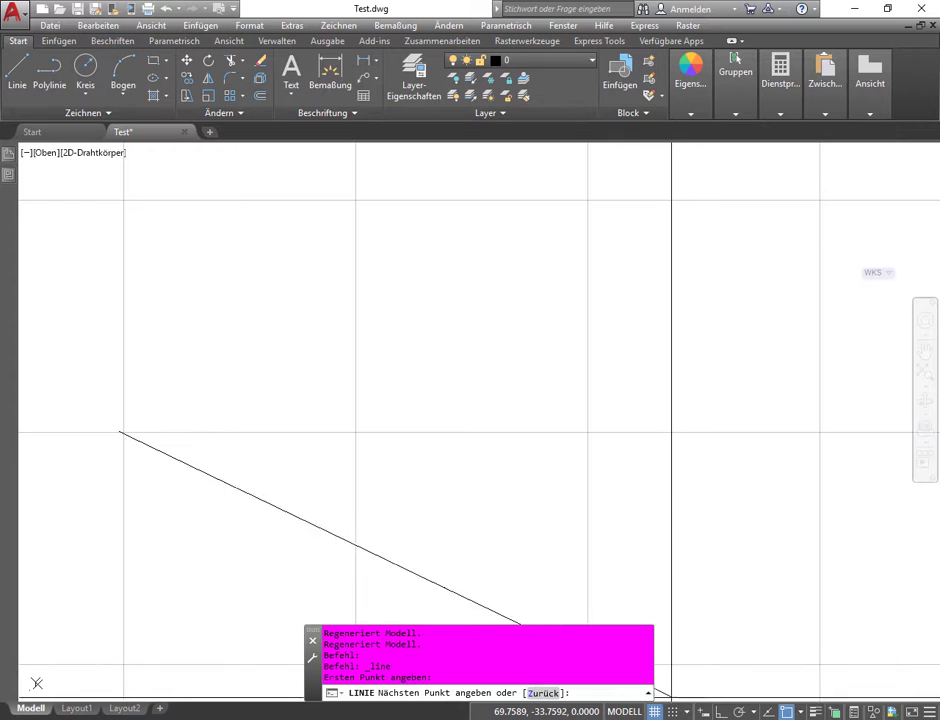
pyautogui.click(672, 711)
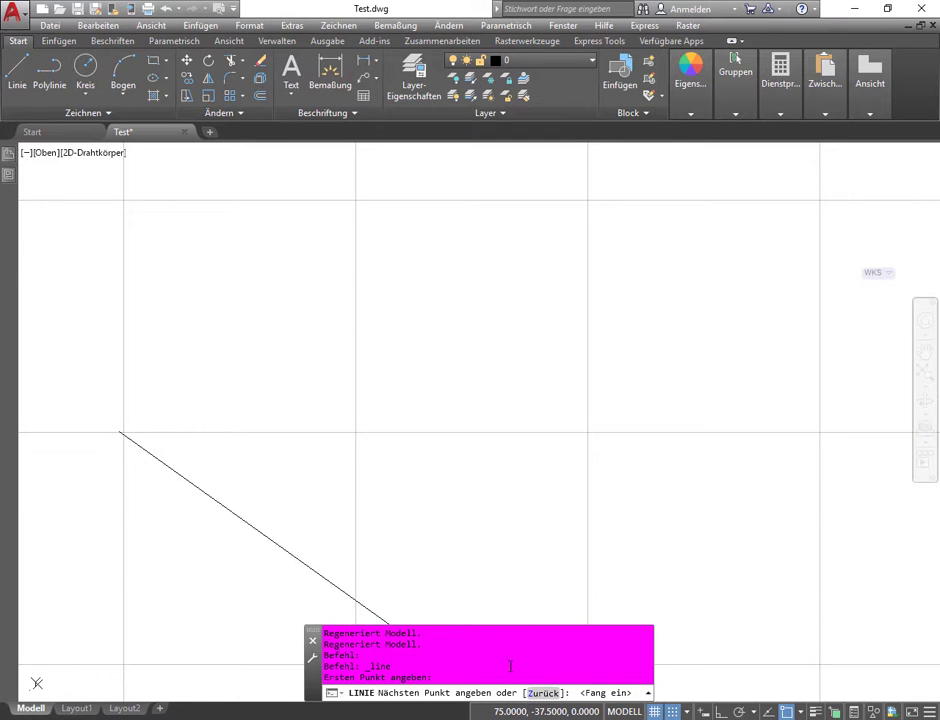
pyautogui.click(672, 711)
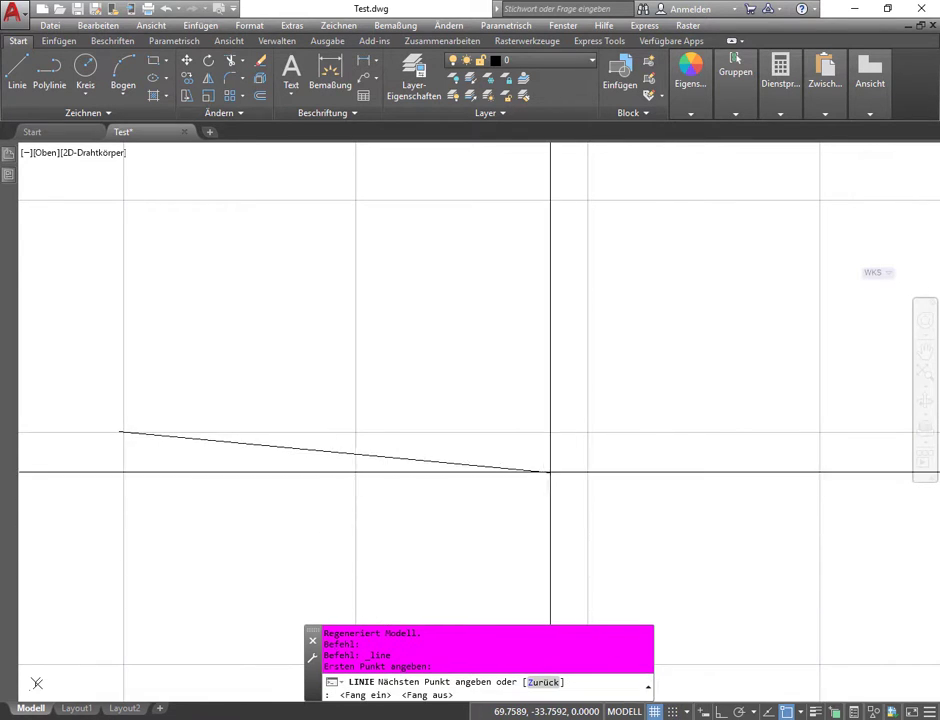
pyautogui.press('Escape')
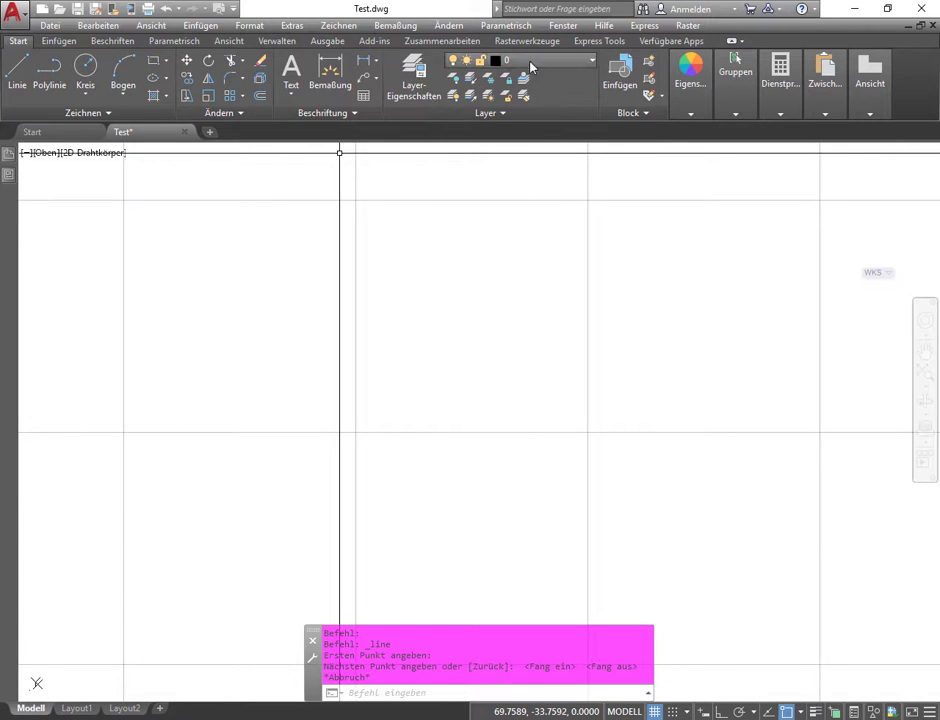
pyautogui.click(780, 75)
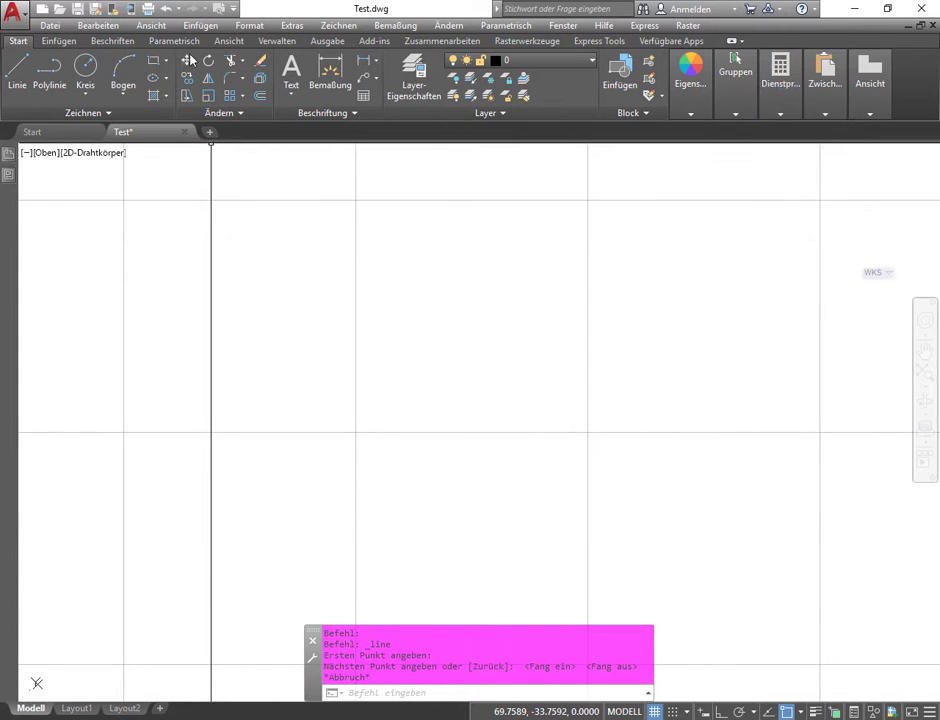
# Measure the distance between two grid points with the Distance inquiry tool.
pyautogui.click(823, 114)
pyautogui.click(780, 114)
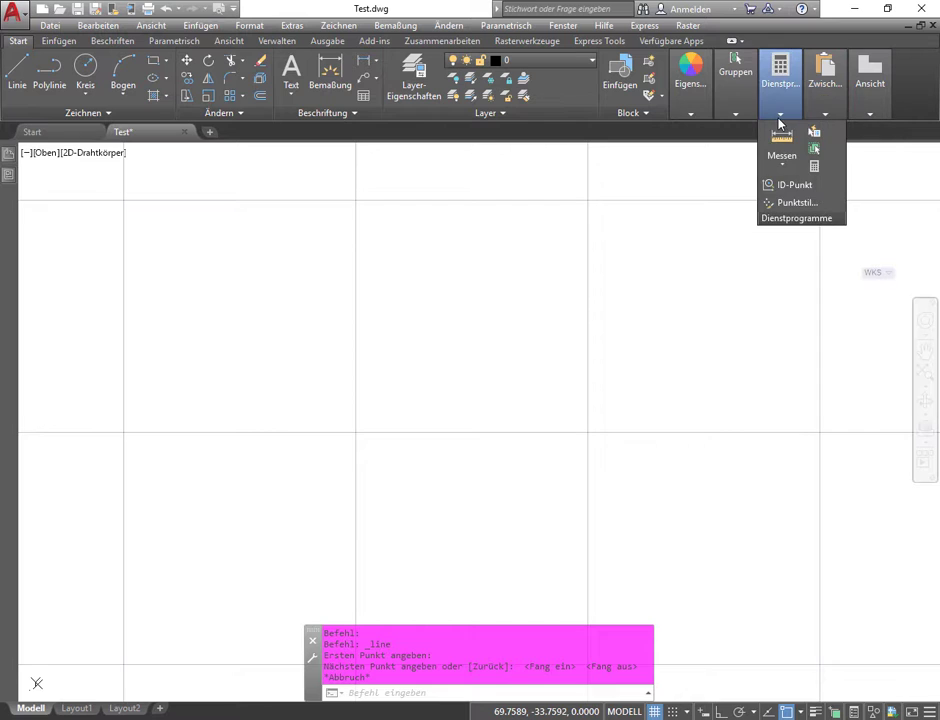
pyautogui.click(782, 142)
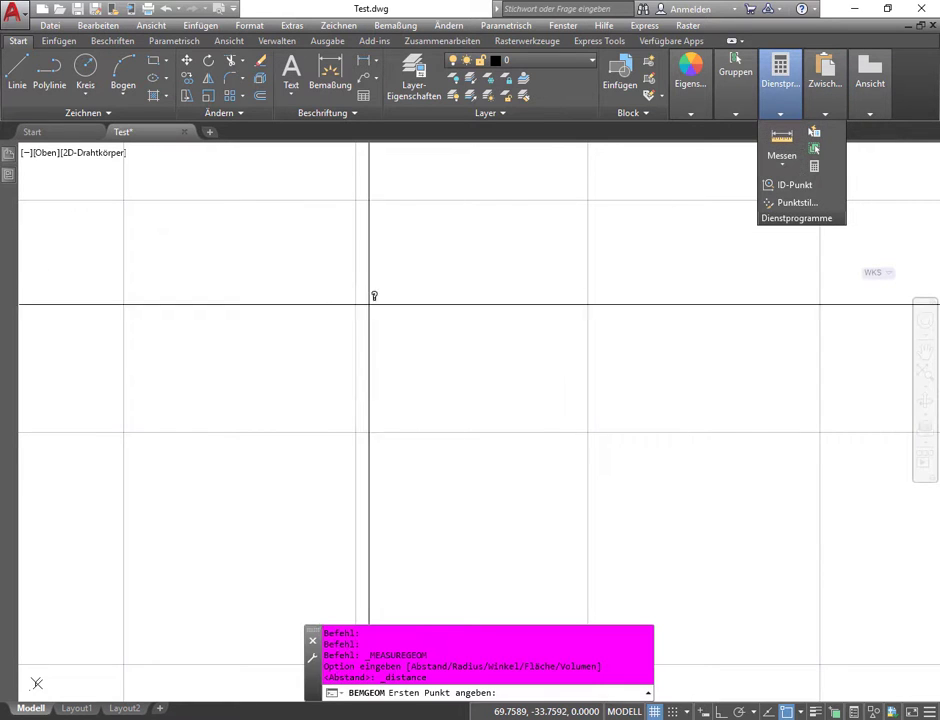
pyautogui.click(356, 432)
pyautogui.click(585, 426)
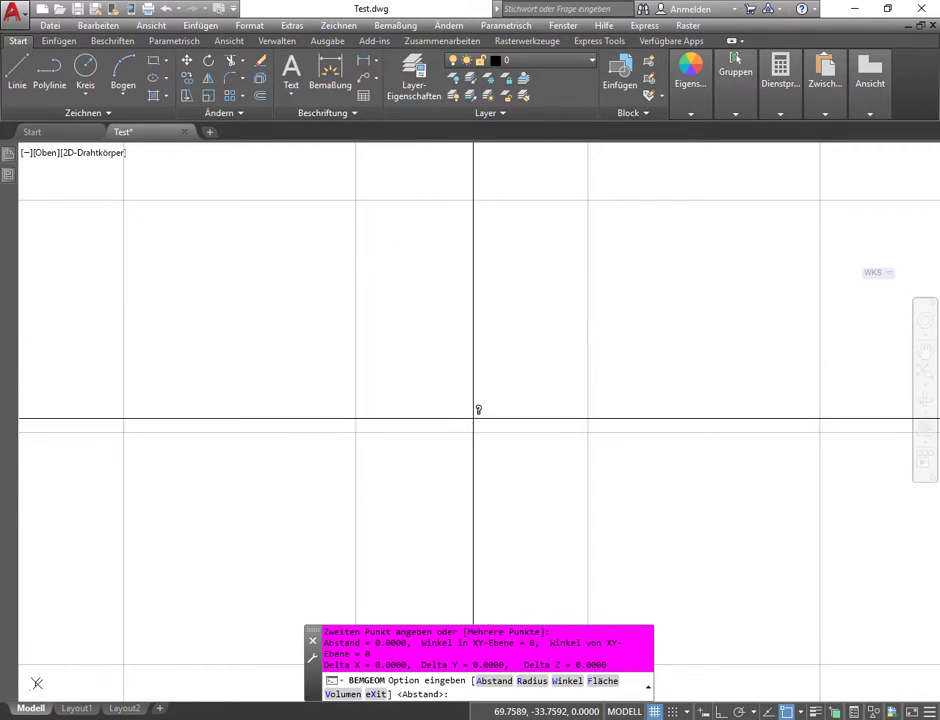
# Review the 12.5 grid and snap spacing in Grid Settings and confirm.
pyautogui.rightClick(670, 703)
pyautogui.click(640, 686)
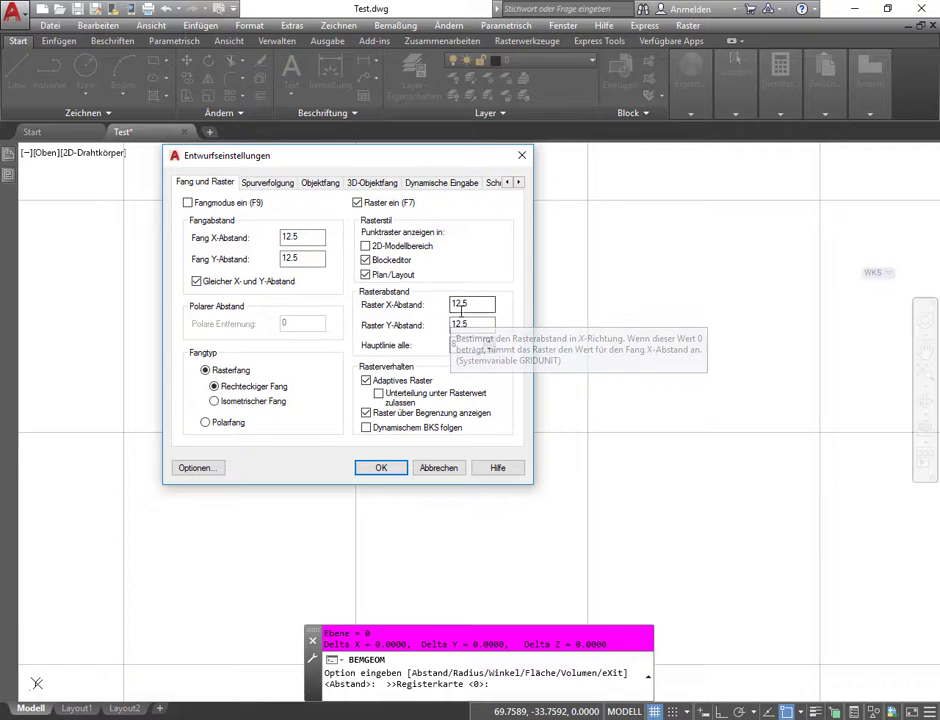
pyautogui.click(385, 468)
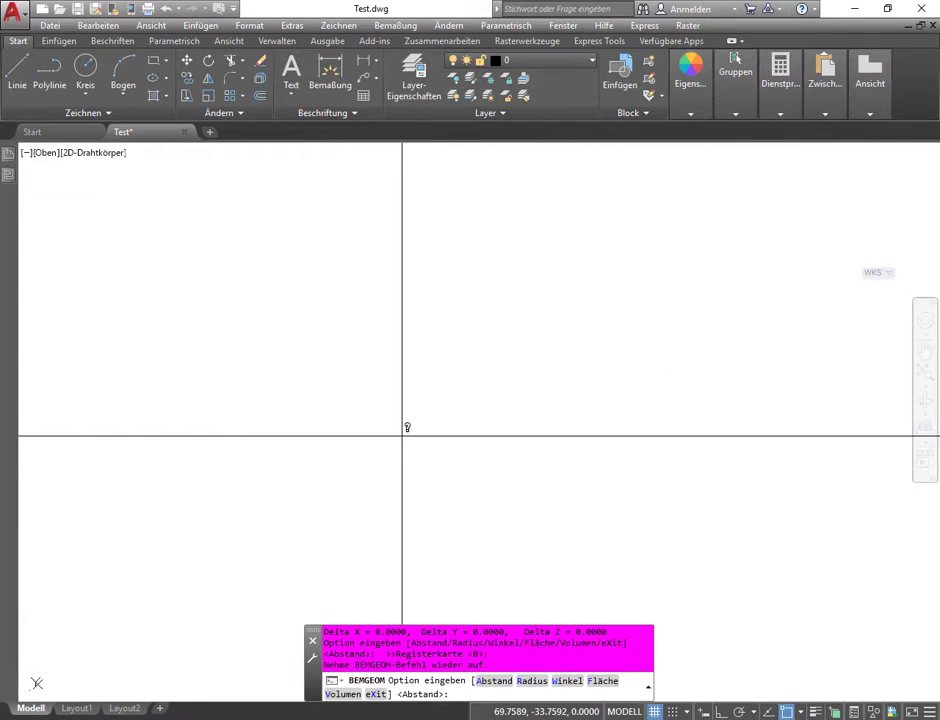
# Cancel the measurement, zoom to the drawing extents, and zoom out.
pyautogui.middleClick(478, 433)
pyautogui.middleClick(478, 433)
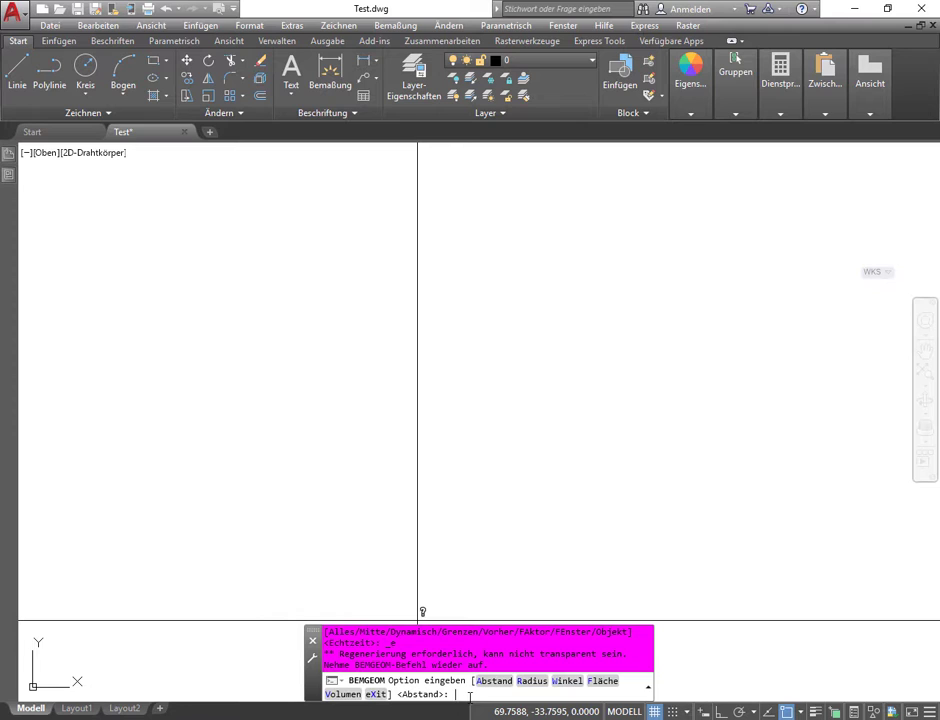
pyautogui.press('Escape')
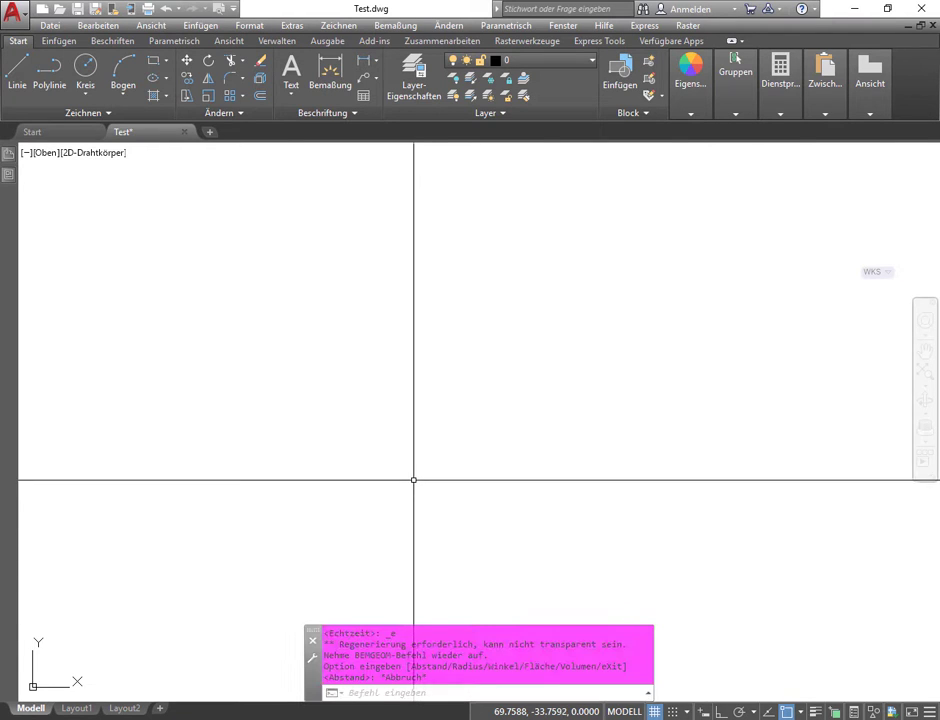
pyautogui.middleClick(413, 480)
pyautogui.middleClick(413, 480)
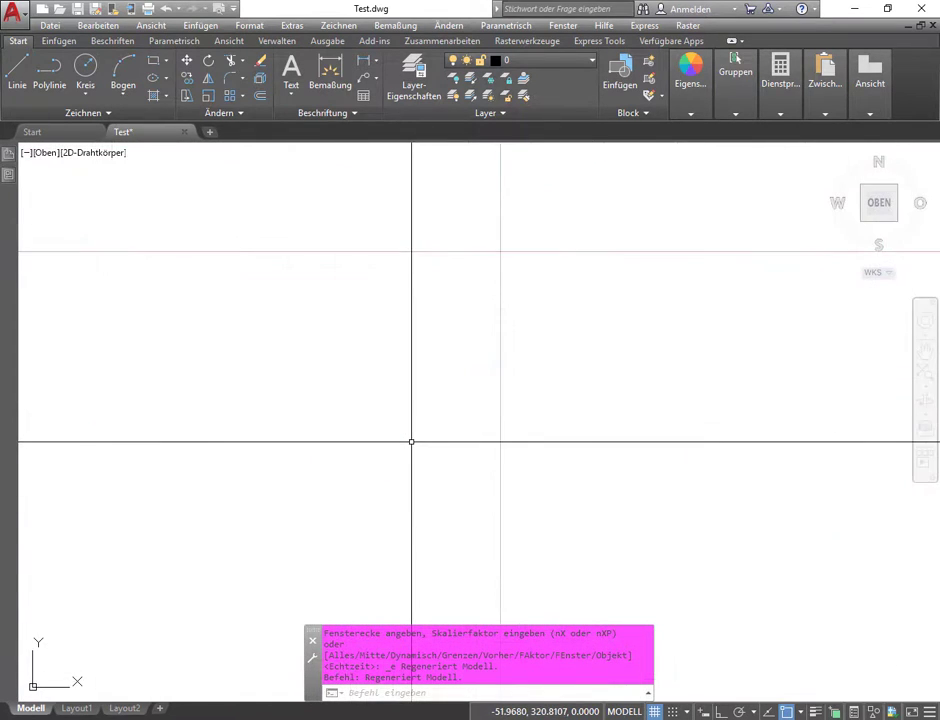
pyautogui.middleClick(411, 441)
pyautogui.middleClick(411, 441)
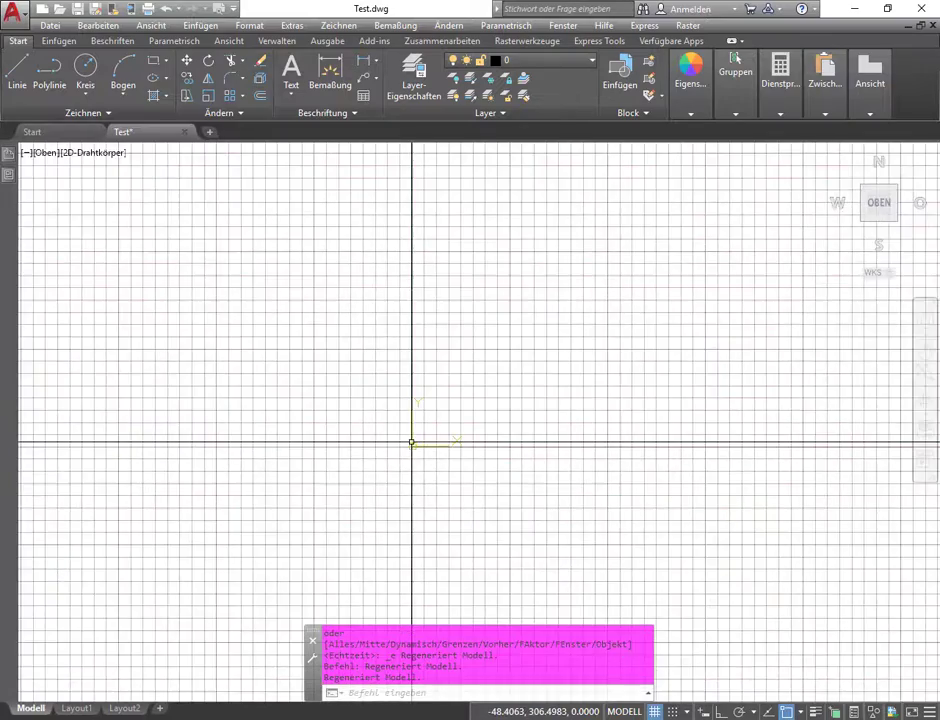
pyautogui.scroll(-2, 411, 441)
pyautogui.scroll(-2, 411, 441)
pyautogui.scroll(-2, 411, 441)
pyautogui.scroll(-2, 411, 441)
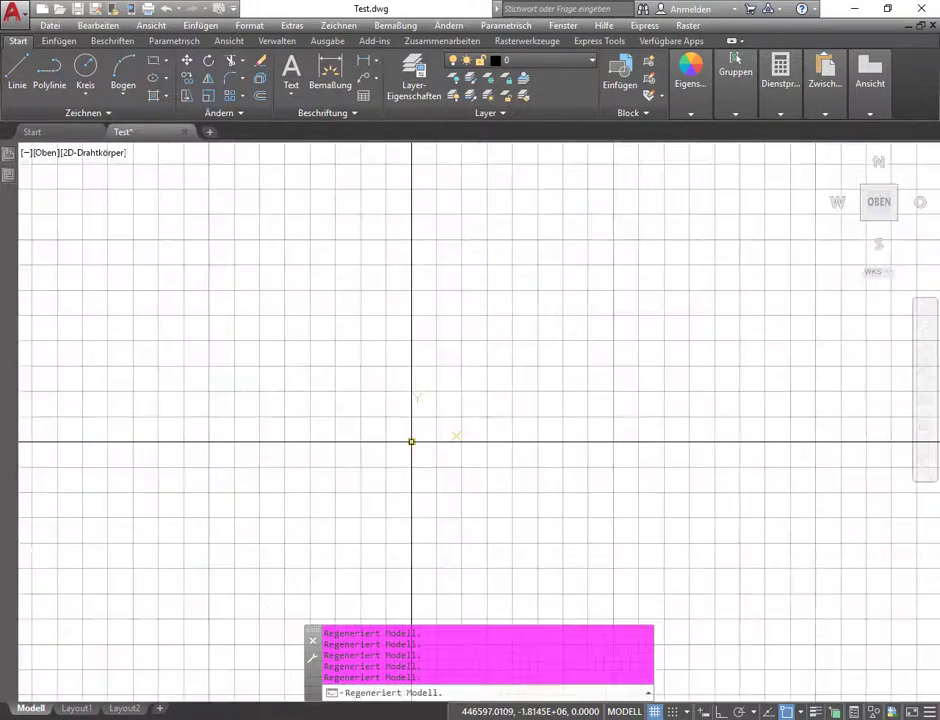
pyautogui.scroll(-3, 411, 441)
pyautogui.scroll(-3, 411, 441)
pyautogui.scroll(-3, 411, 441)
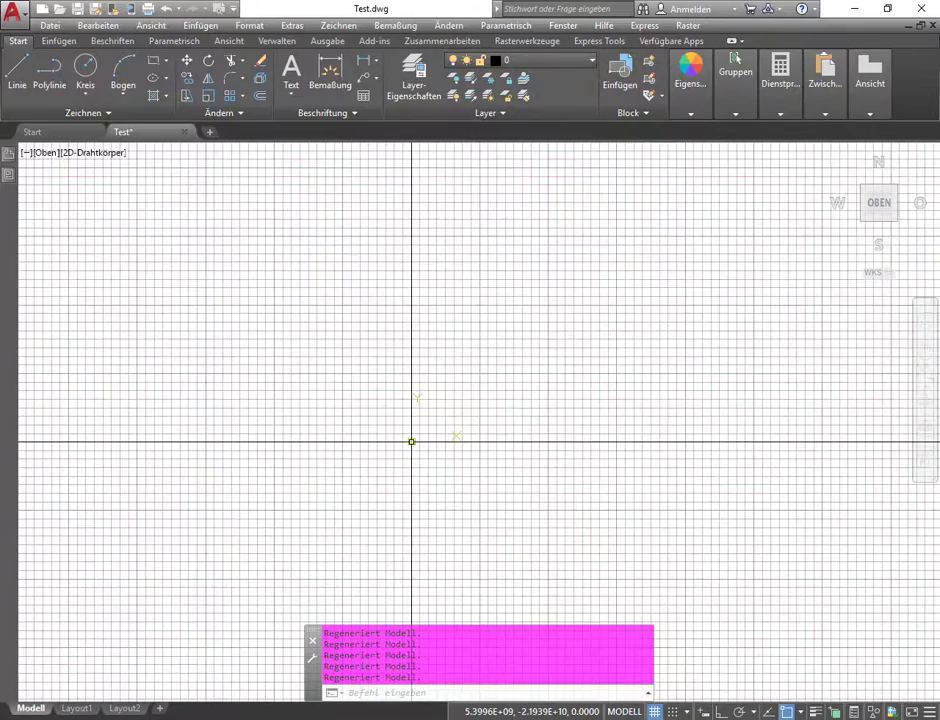
pyautogui.scroll(-3, 411, 441)
pyautogui.scroll(-3, 411, 441)
pyautogui.scroll(-3, 411, 441)
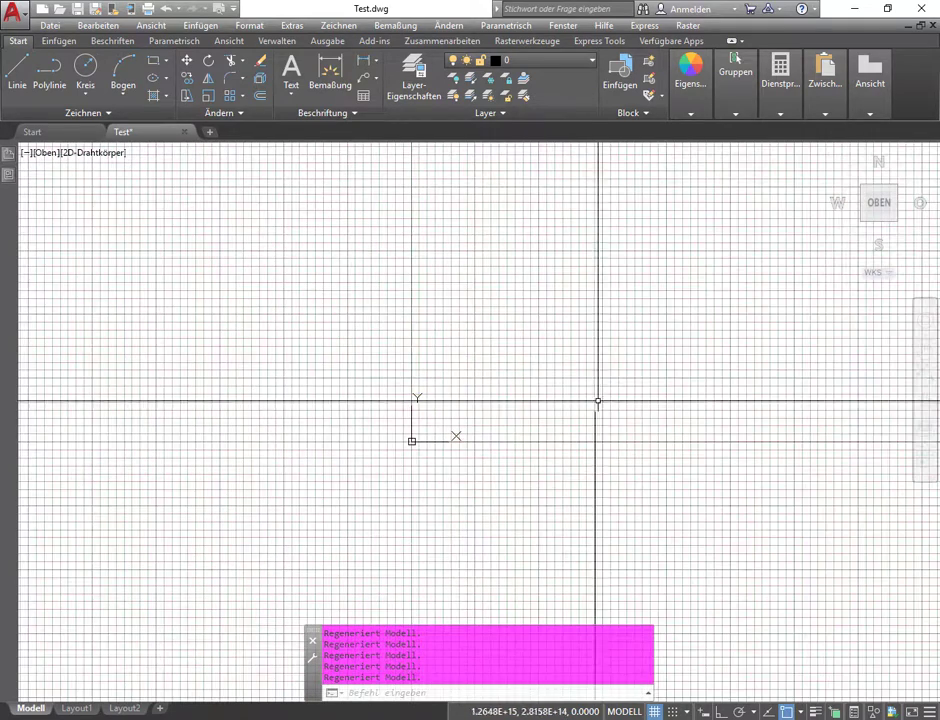
# Turn off Adaptive Grid in the Grid Settings.
pyautogui.rightClick(653, 711)
pyautogui.click(672, 691)
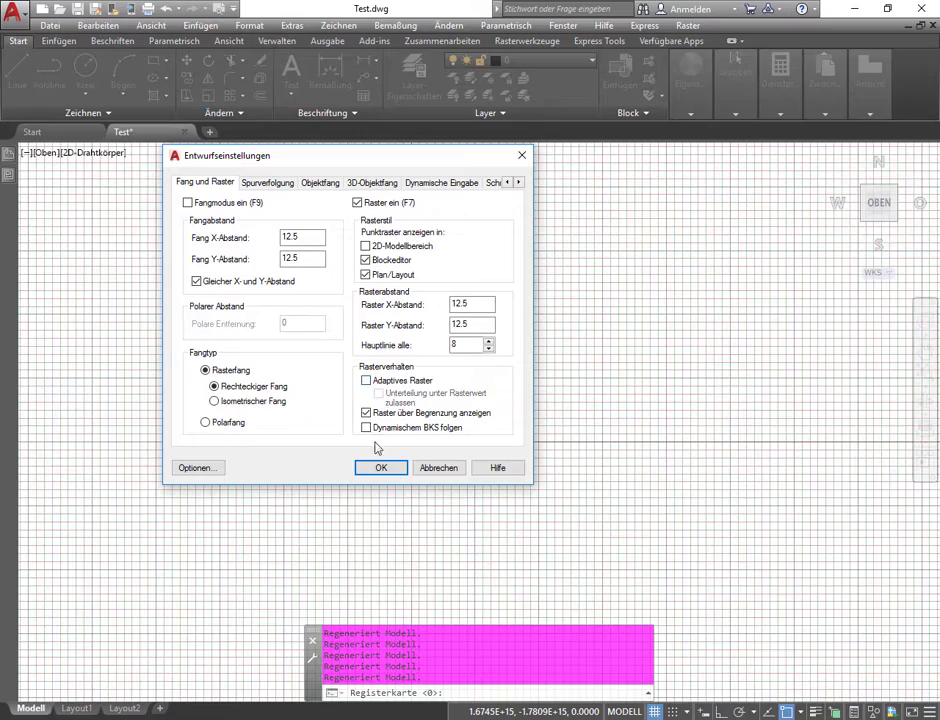
pyautogui.click(380, 467)
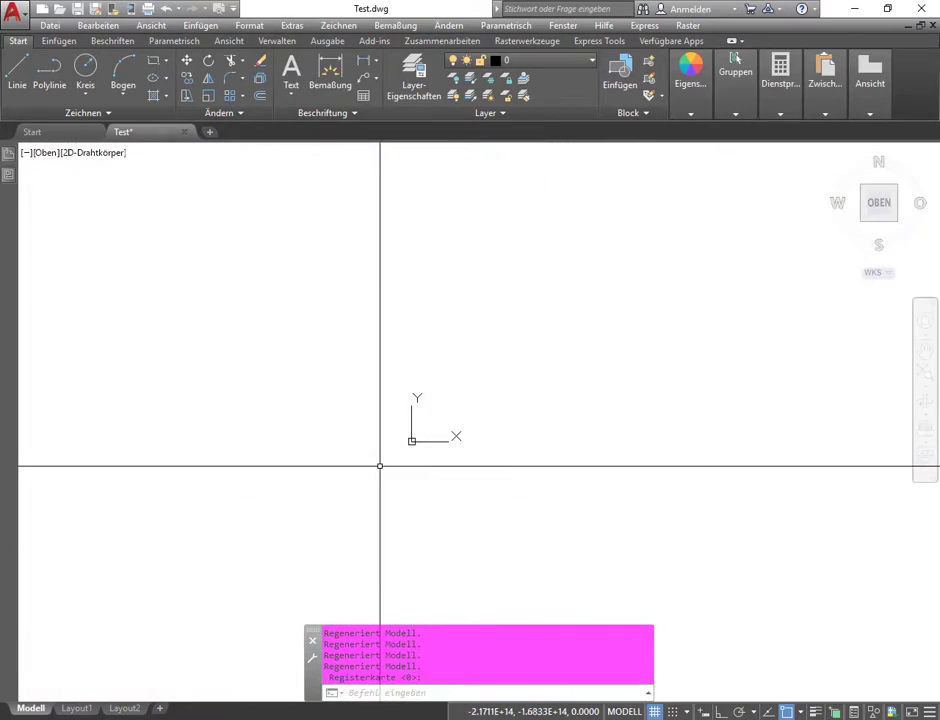
# Zoom around the drawing, then hide the grid and switch Snap Mode on.
pyautogui.middleClick(447, 434)
pyautogui.middleClick(447, 434)
pyautogui.scroll(3, 481, 432)
pyautogui.scroll(2, 481, 432)
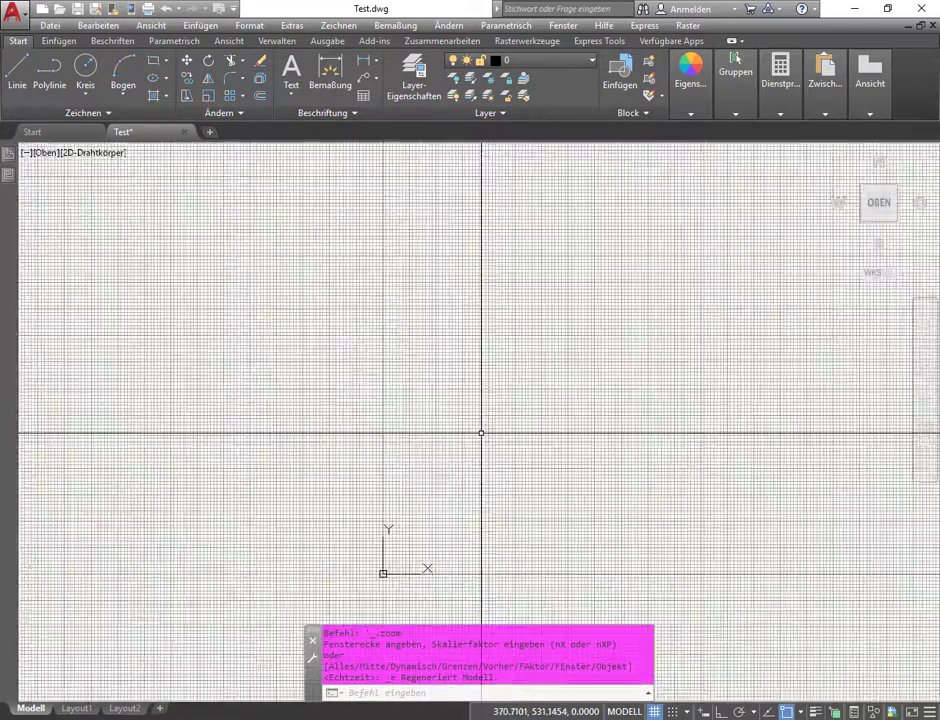
pyautogui.scroll(2, 481, 432)
pyautogui.scroll(-2, 481, 432)
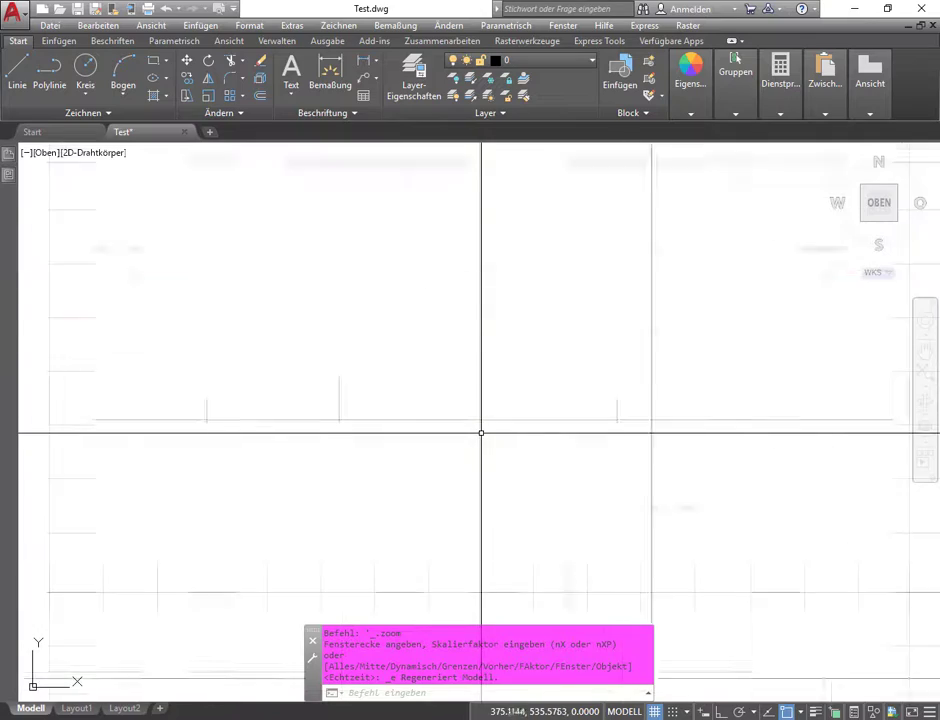
pyautogui.scroll(-3, 481, 432)
pyautogui.scroll(-3, 481, 432)
pyautogui.scroll(-2, 481, 434)
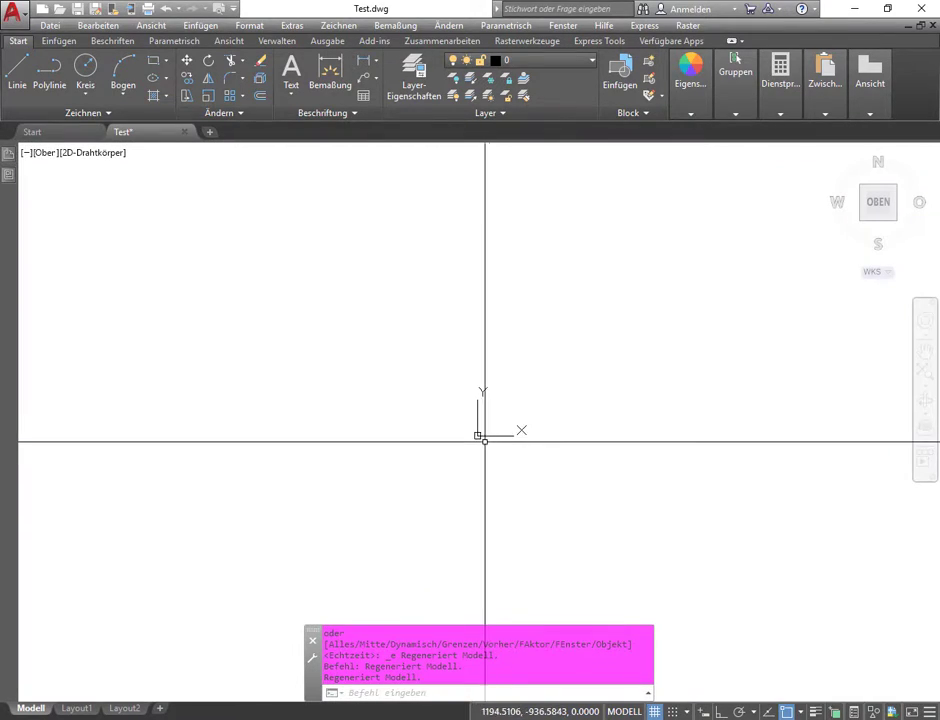
pyautogui.scroll(3, 481, 436)
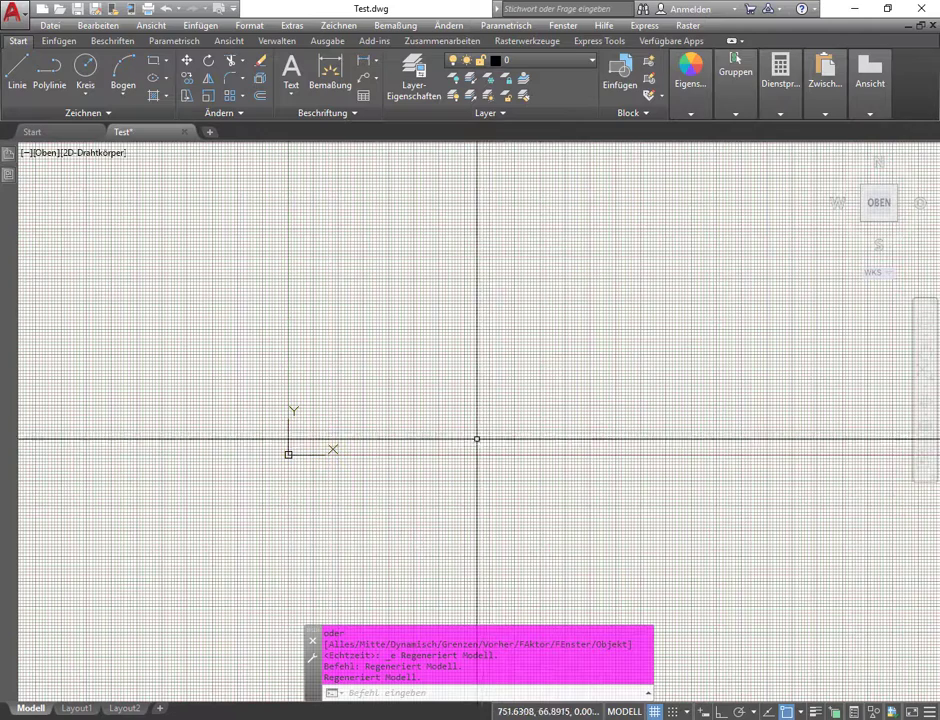
pyautogui.click(656, 712)
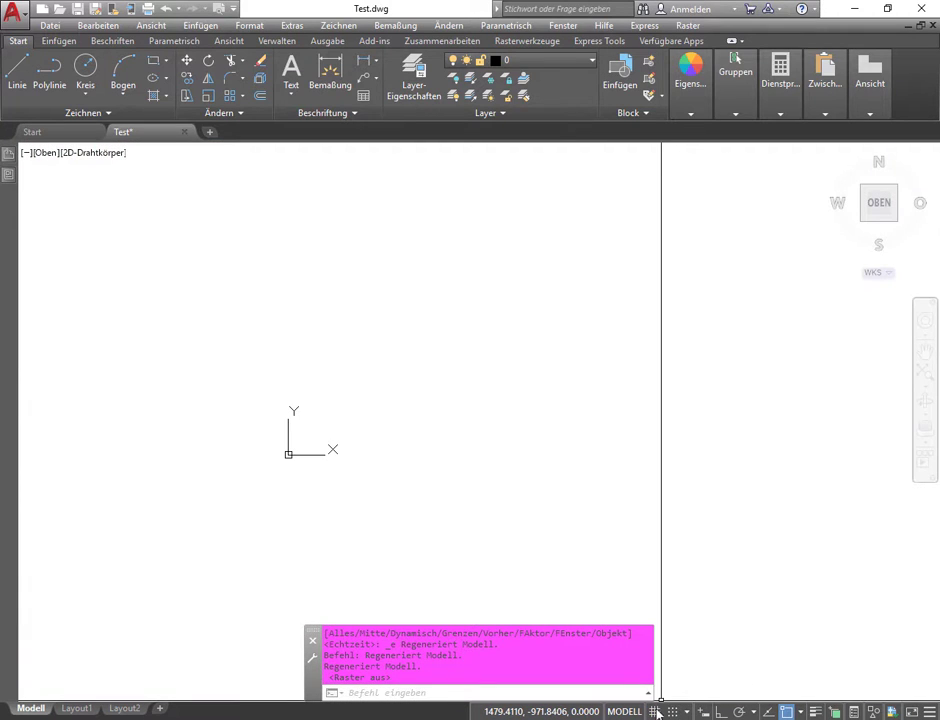
pyautogui.click(673, 711)
pyautogui.rightClick(673, 711)
# Keep snap on at 12.5 spacing with Adaptive Grid re-enabled in Drafting Settings.
pyautogui.click(680, 695)
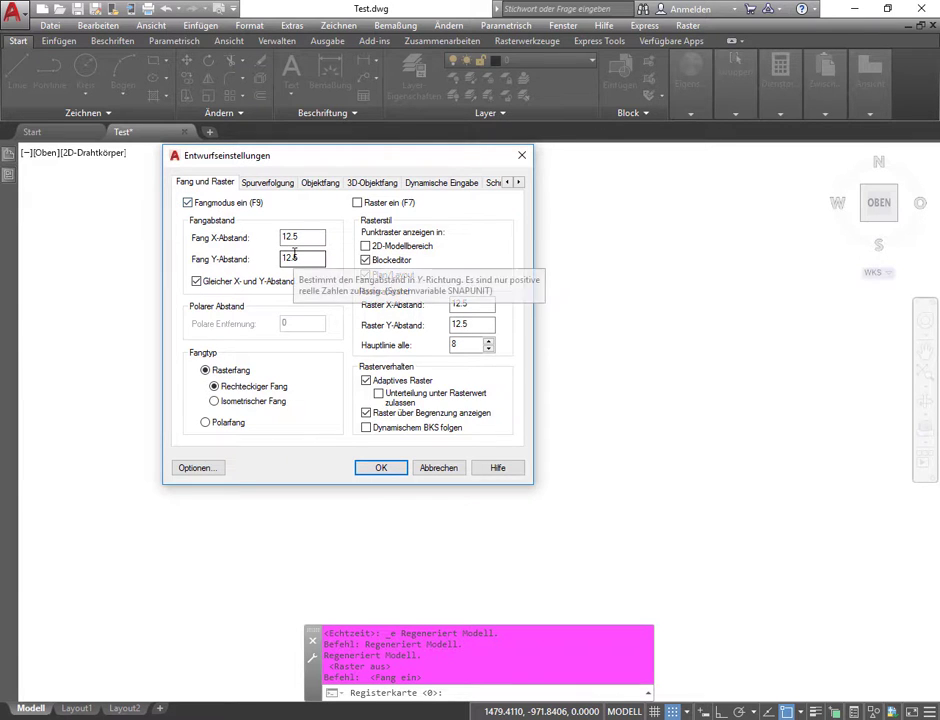
pyautogui.click(379, 477)
# Fit the drawing in view, pan the origin into place, and show the grid again.
pyautogui.middleClick(414, 440)
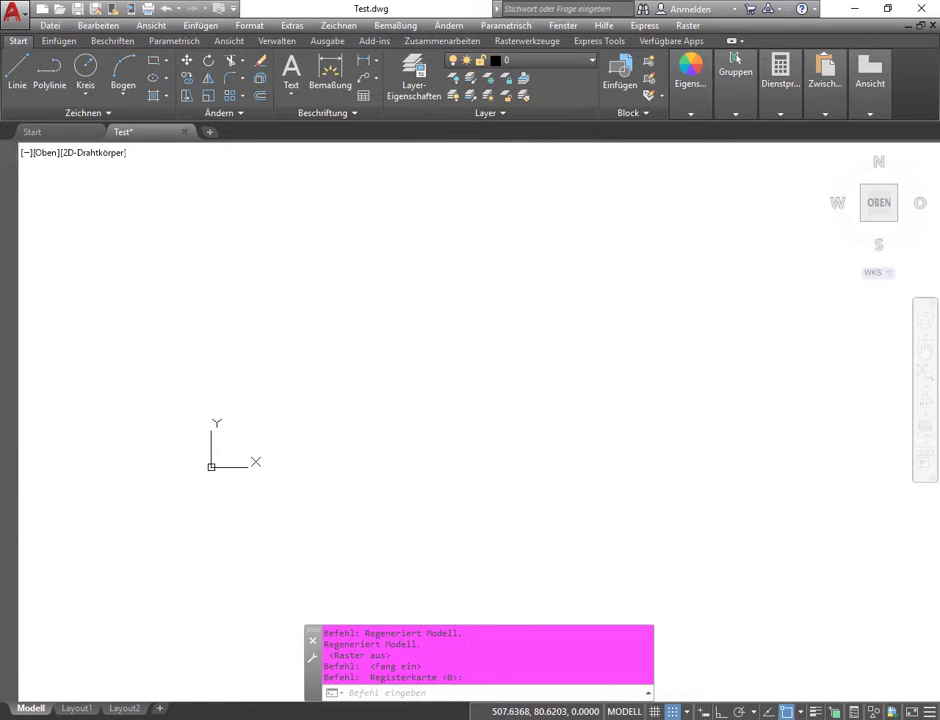
pyautogui.moveTo(480, 533); pyautogui.dragTo(449, 487, button='middle')
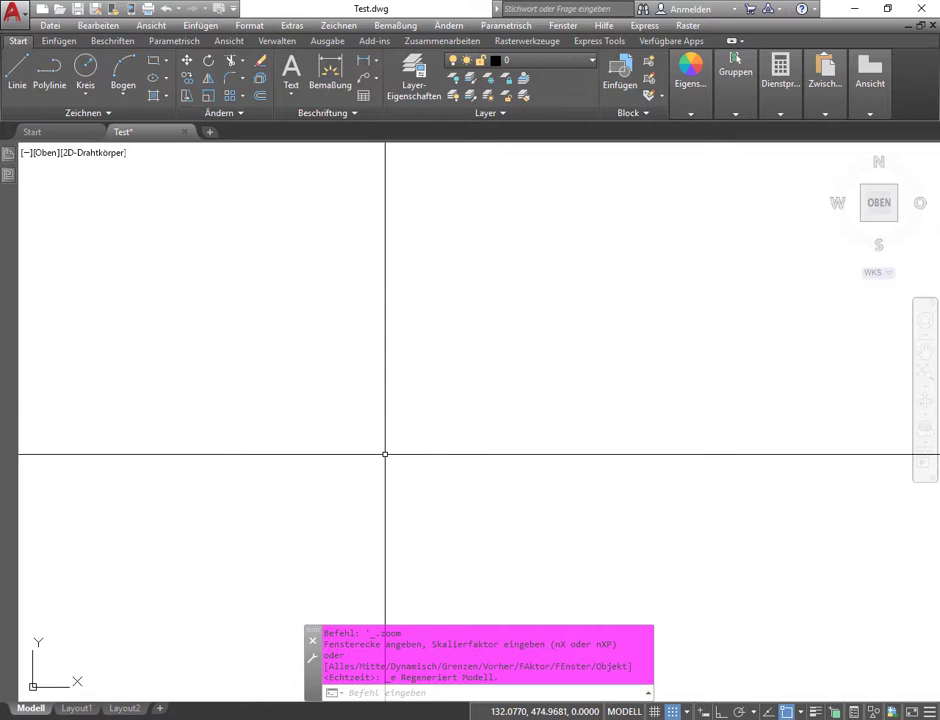
pyautogui.moveTo(384, 454); pyautogui.dragTo(384, 454, button='middle')
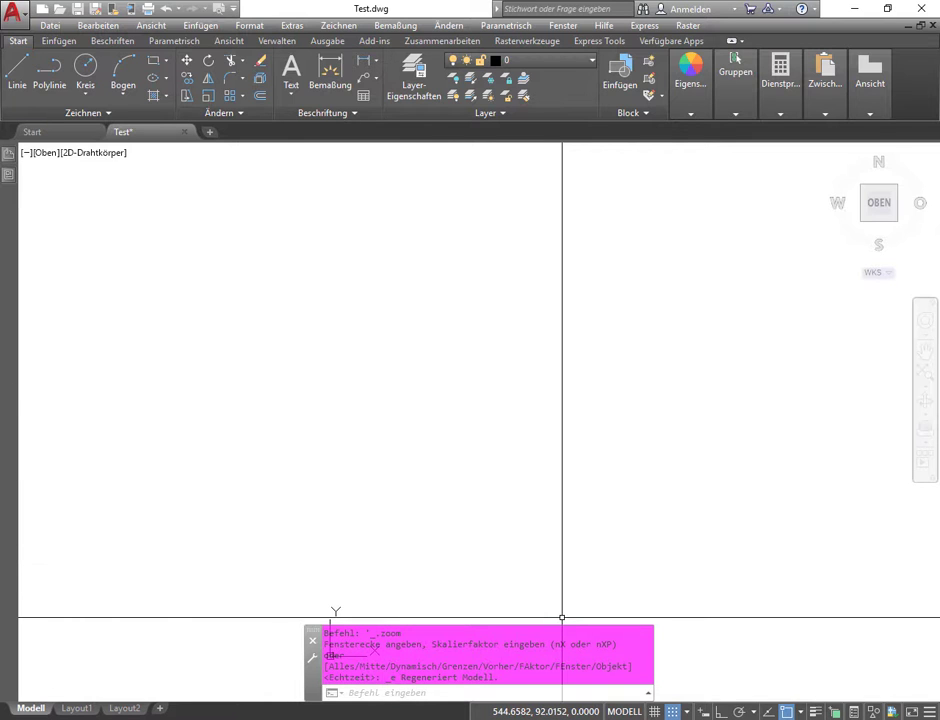
pyautogui.press('F7')
pyautogui.scroll(-3, 386, 464)
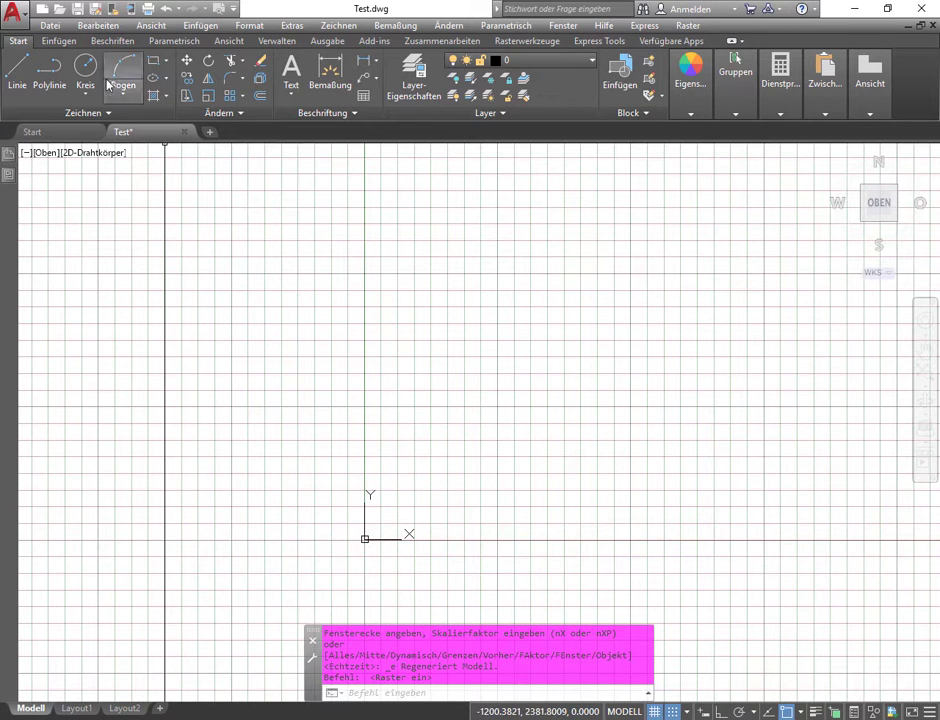
# Draw a rectangle between two grid points and begin another rectangle.
pyautogui.click(153, 60)
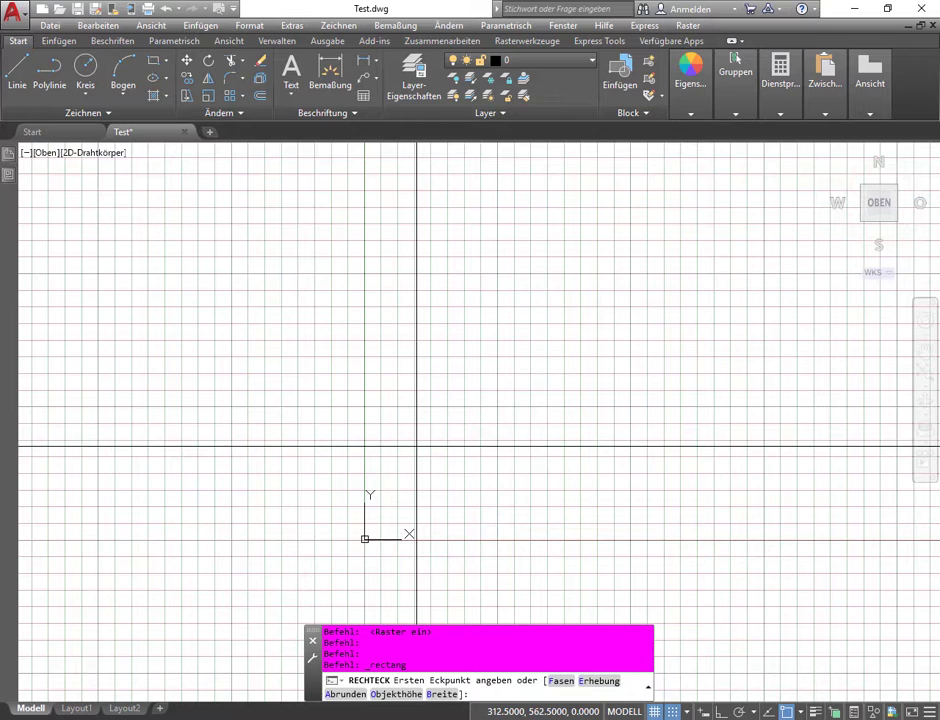
pyautogui.click(416, 440)
pyautogui.click(587, 342)
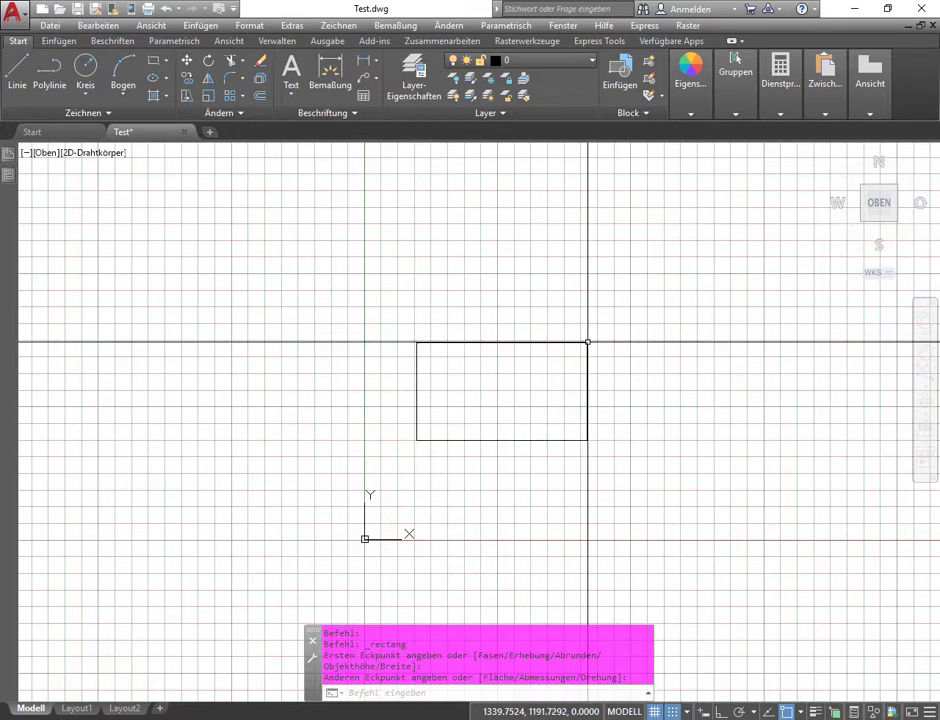
pyautogui.scroll(4, 440, 449)
pyautogui.scroll(4, 440, 449)
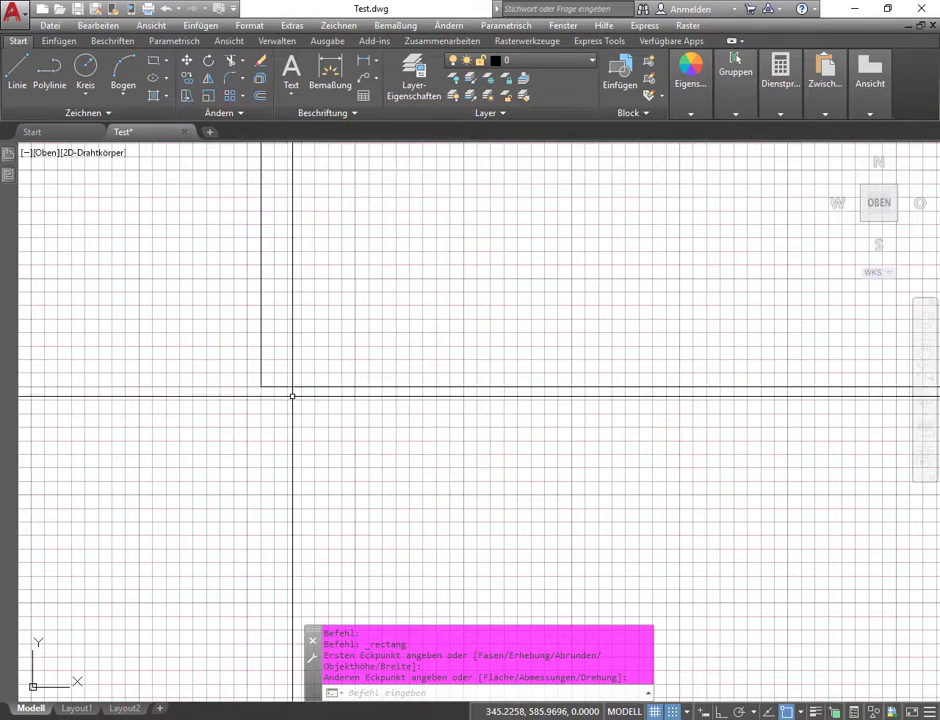
pyautogui.scroll(1, 290, 394)
pyautogui.scroll(2, 288, 377)
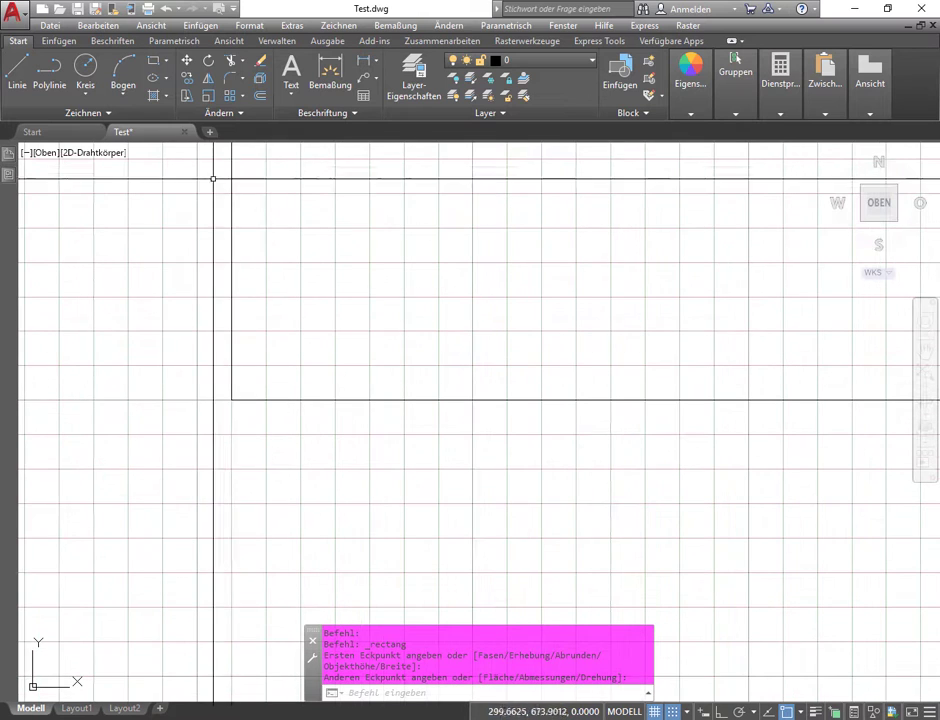
pyautogui.click(155, 62)
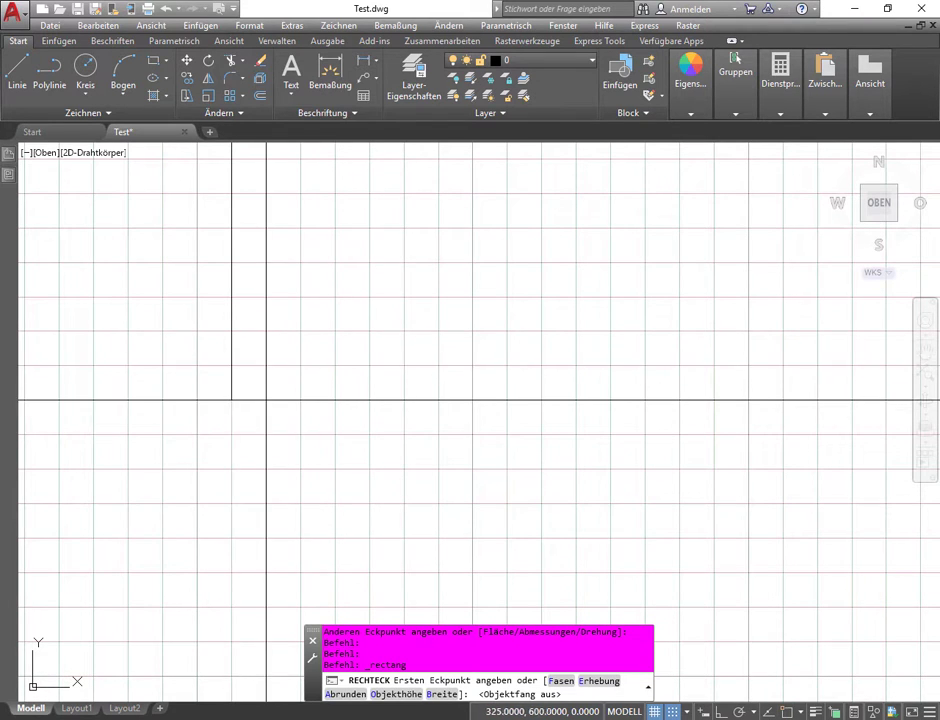
# With grid snap off, draw a rectangle freely on the grid.
pyautogui.click(673, 712)
pyautogui.click(248, 378)
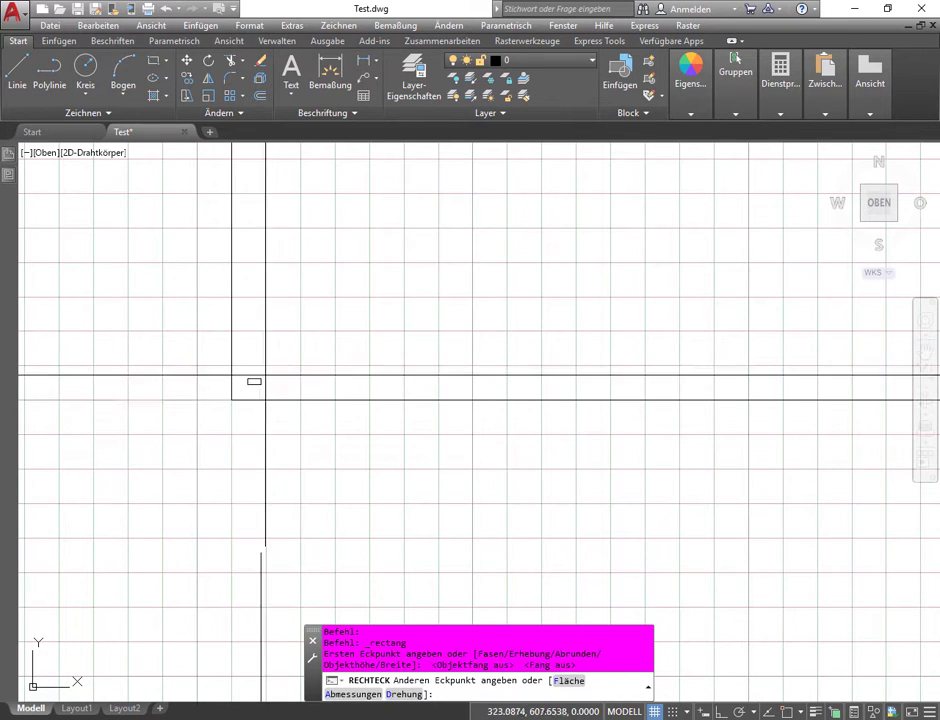
pyautogui.click(462, 247)
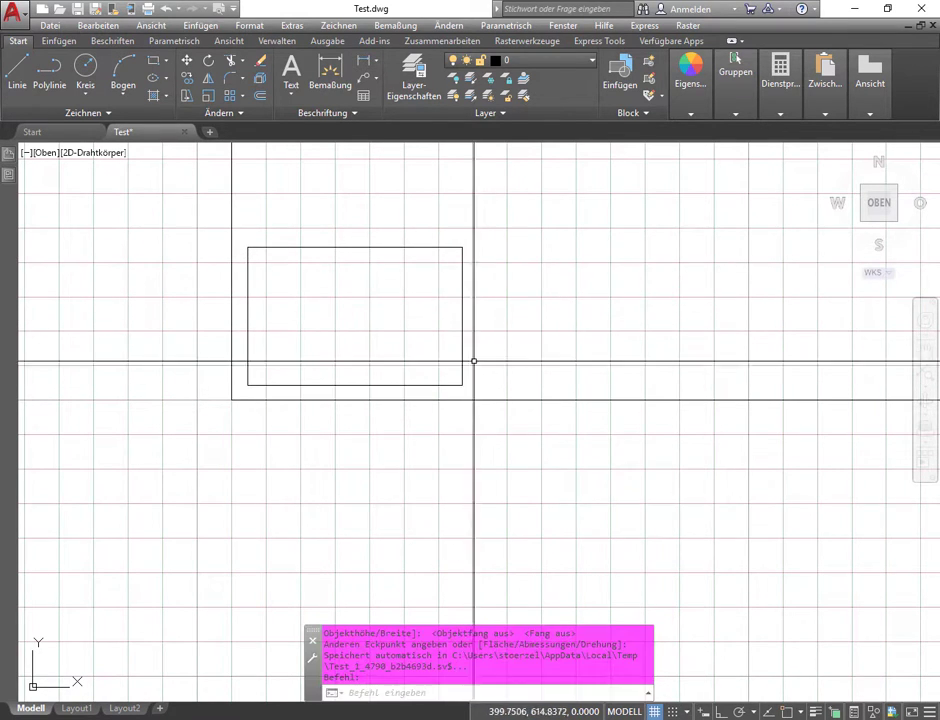
# With snap and object snap on, start a second rectangle from the first one's corner.
pyautogui.click(676, 712)
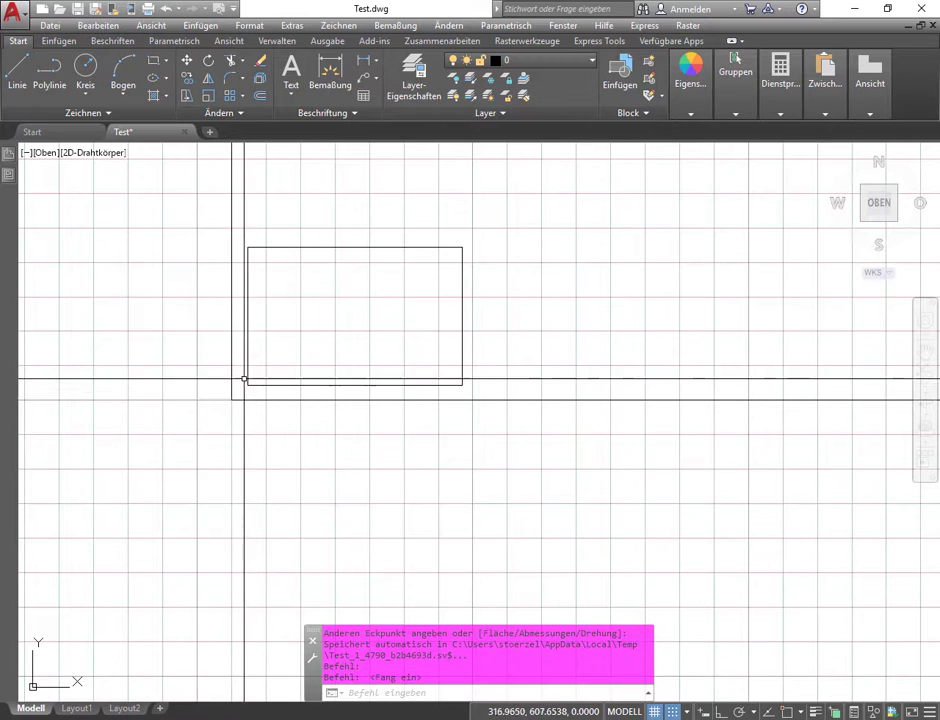
pyautogui.click(154, 63)
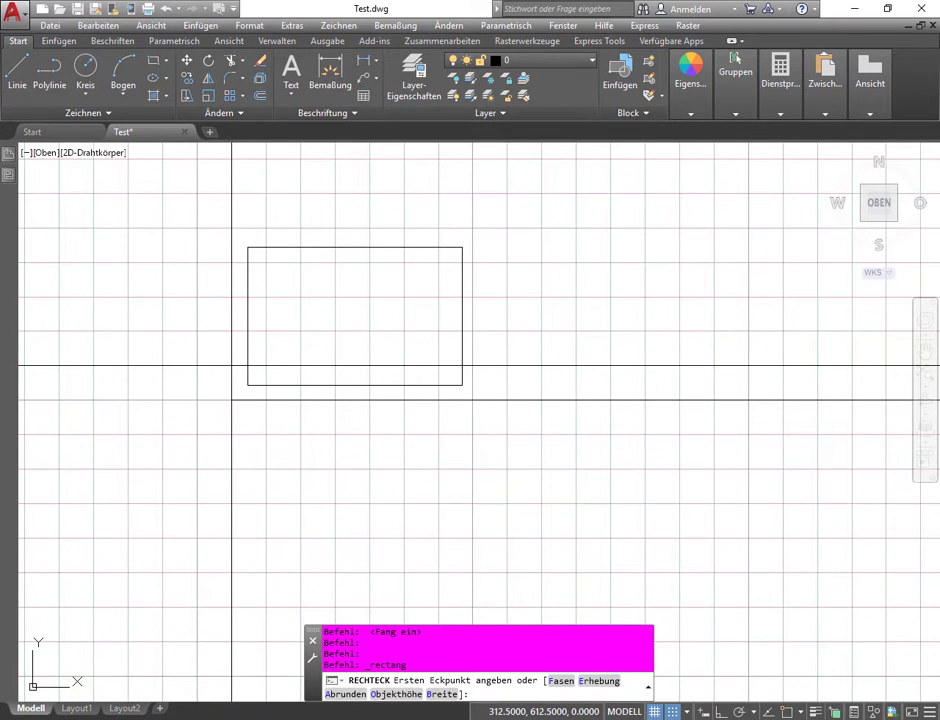
pyautogui.click(786, 712)
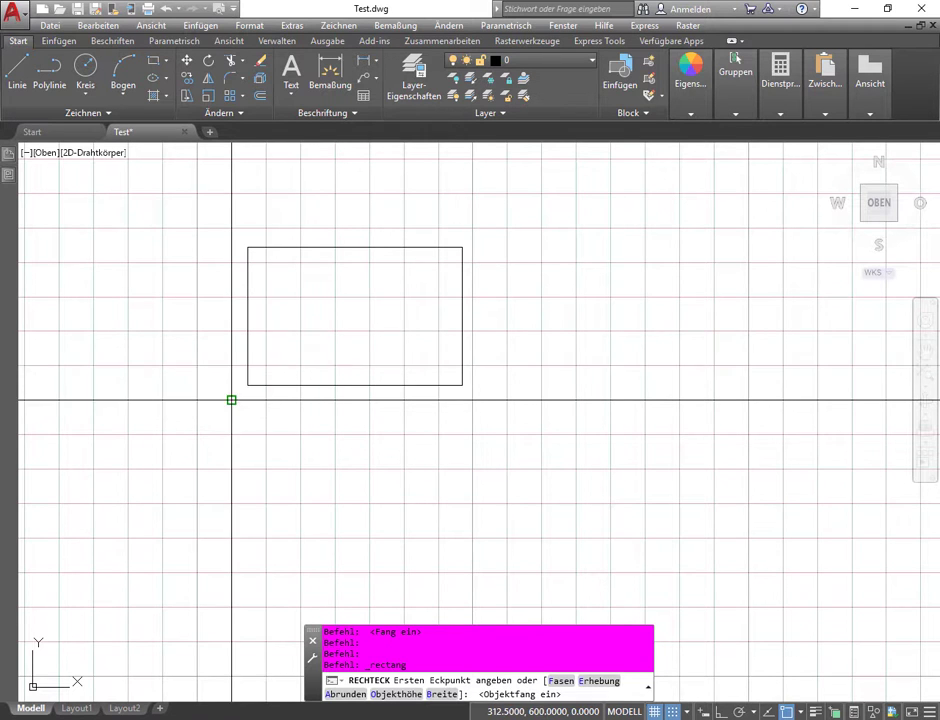
pyautogui.scroll(-1, 406, 392)
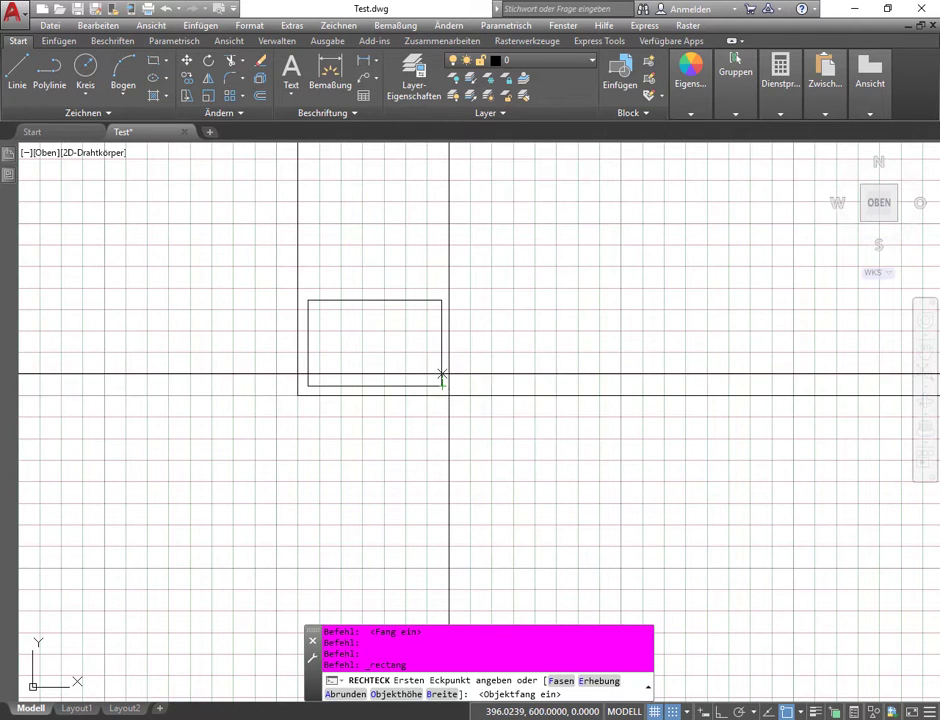
pyautogui.scroll(4, 298, 395)
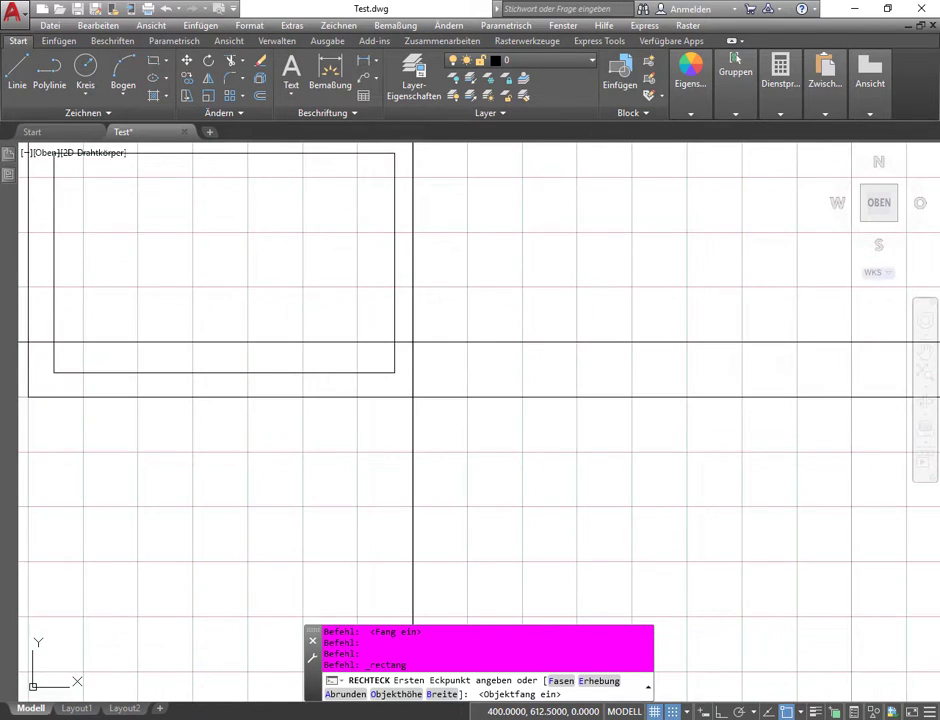
pyautogui.scroll(-4, 415, 345)
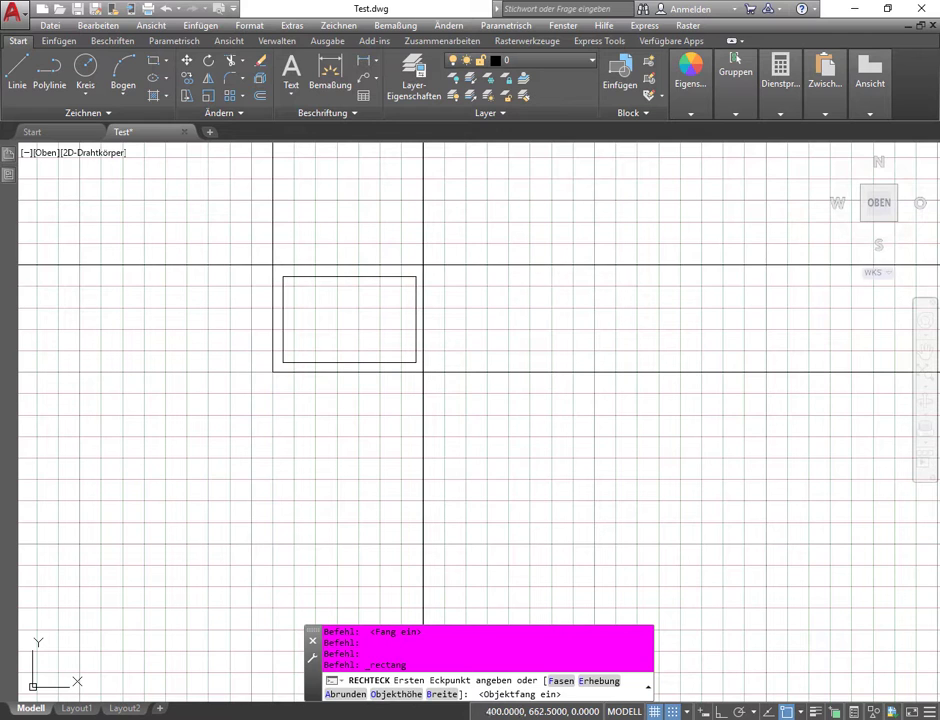
pyautogui.click(416, 276)
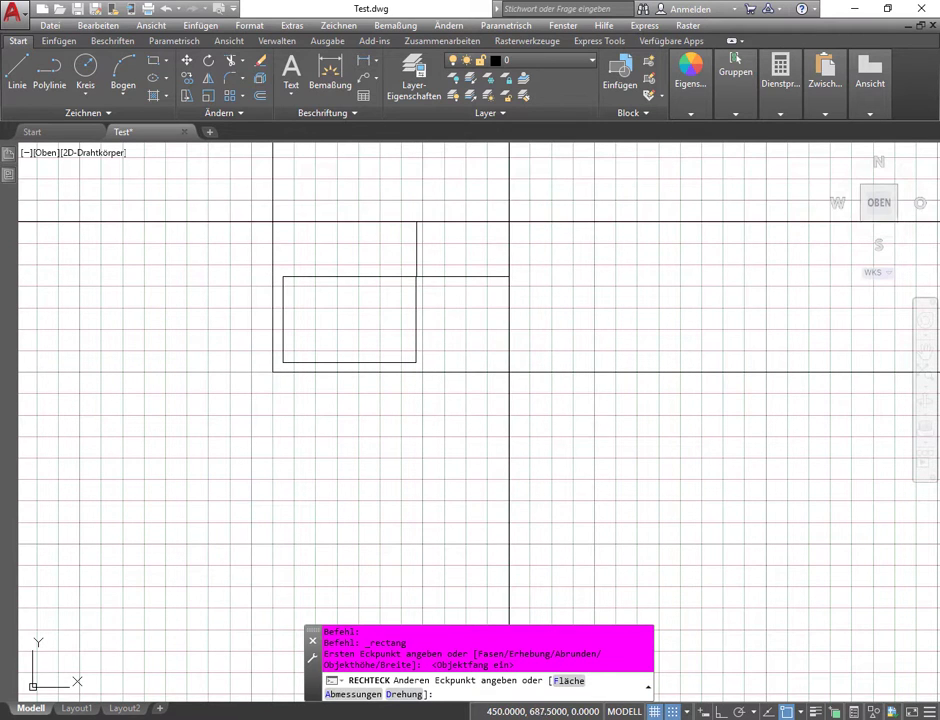
pyautogui.scroll(6, 401, 252)
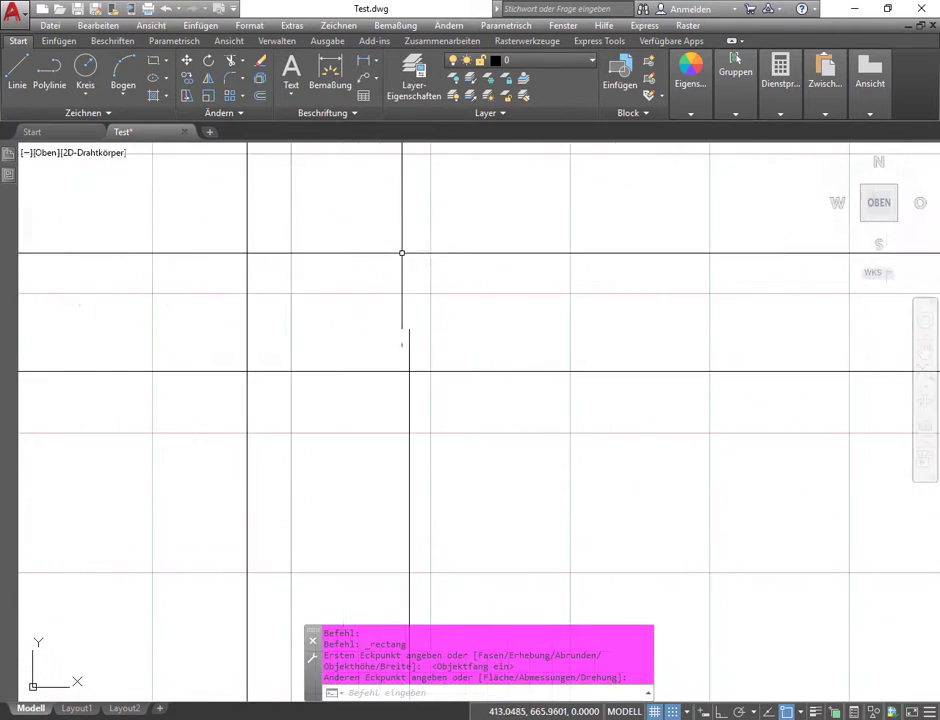
pyautogui.scroll(3, 245, 369)
pyautogui.scroll(-5, 247, 372)
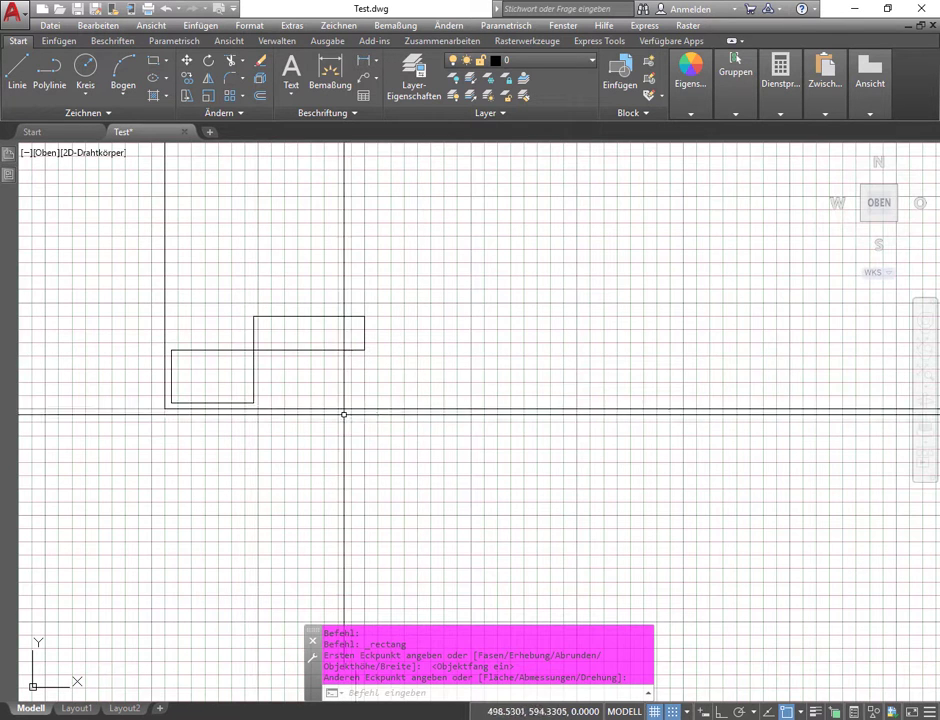
pyautogui.scroll(4, 216, 365)
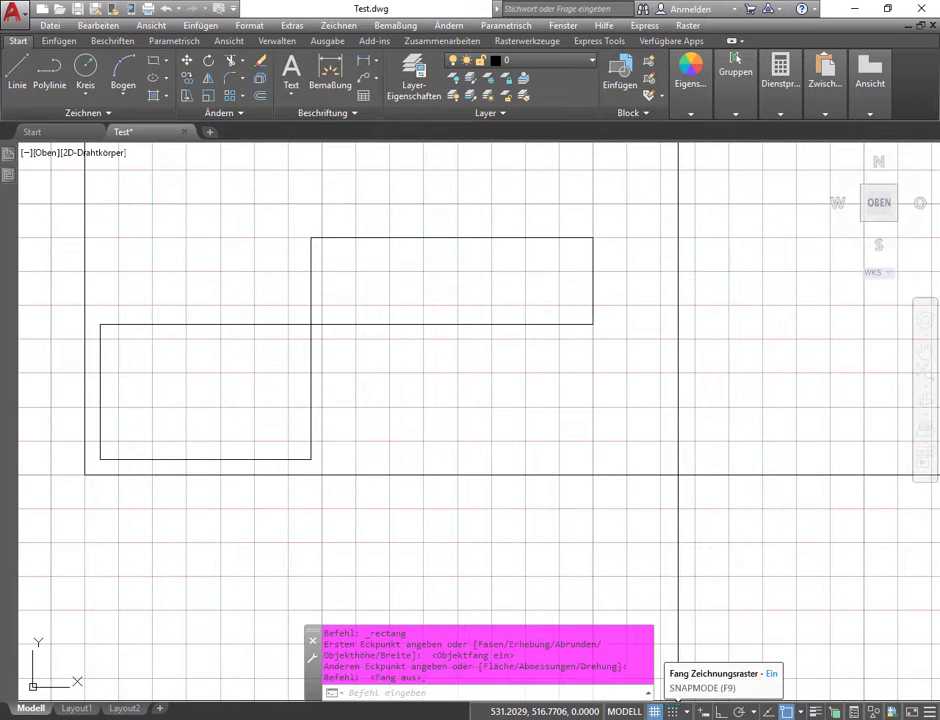
# With Snap off, draw a small rectangle beside the existing ones.
pyautogui.click(672, 711)
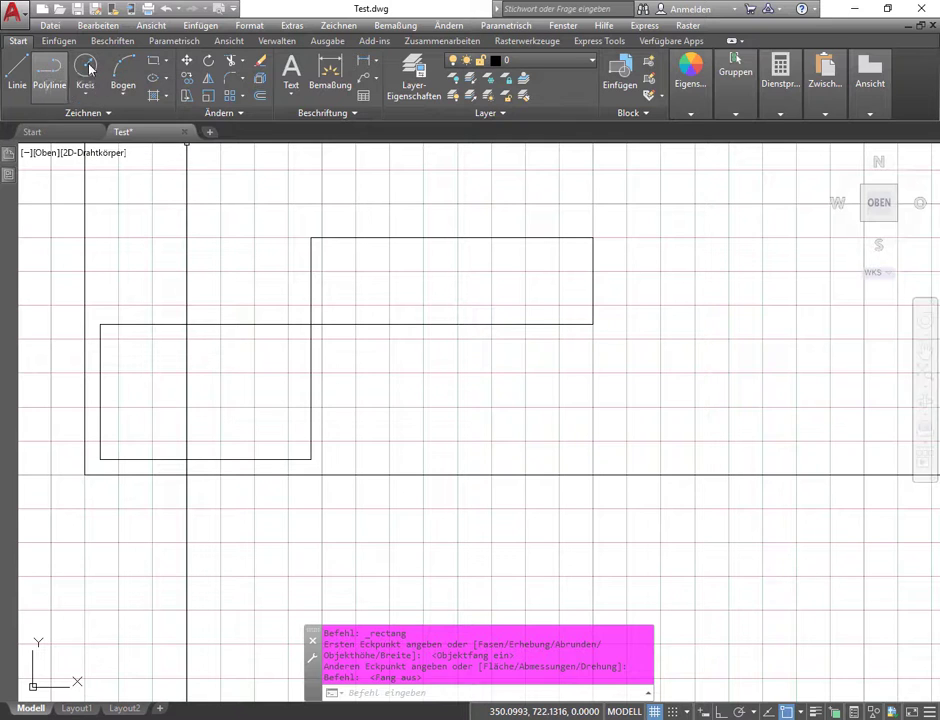
pyautogui.click(153, 60)
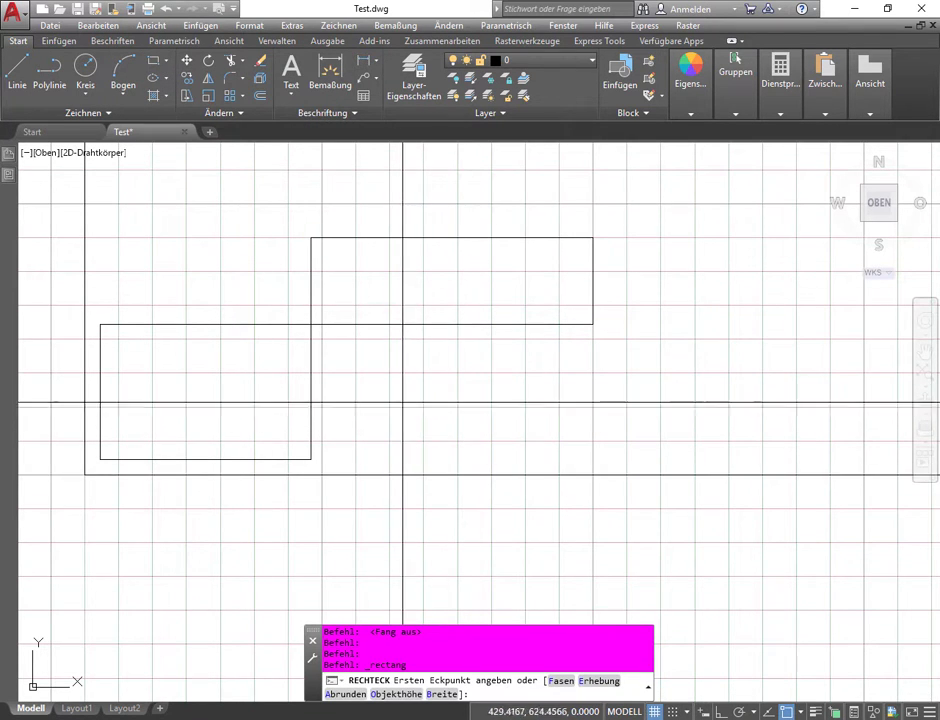
pyautogui.click(378, 393)
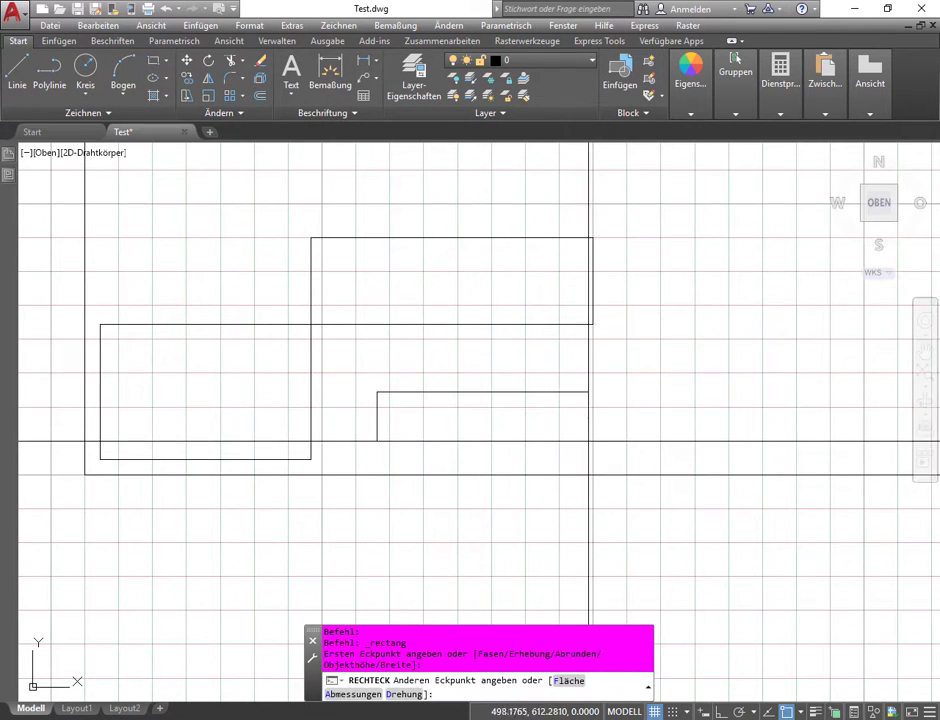
pyautogui.click(520, 442)
pyautogui.scroll(4, 463, 405)
pyautogui.scroll(3, 559, 335)
pyautogui.scroll(-2, 559, 335)
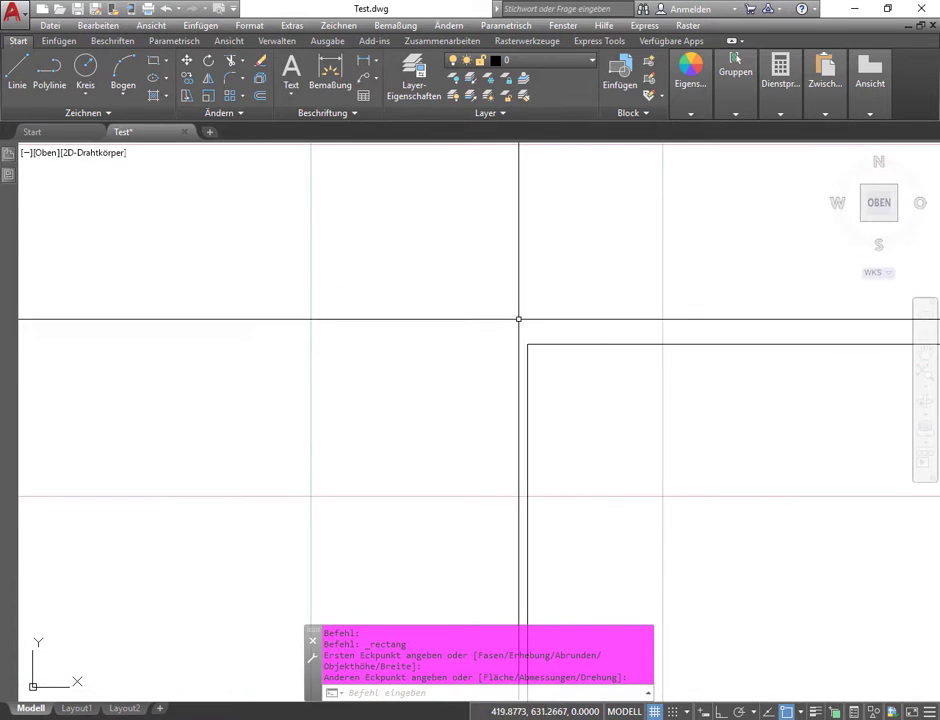
pyautogui.scroll(-2, 518, 319)
pyautogui.scroll(-3, 386, 367)
pyautogui.scroll(-2, 337, 316)
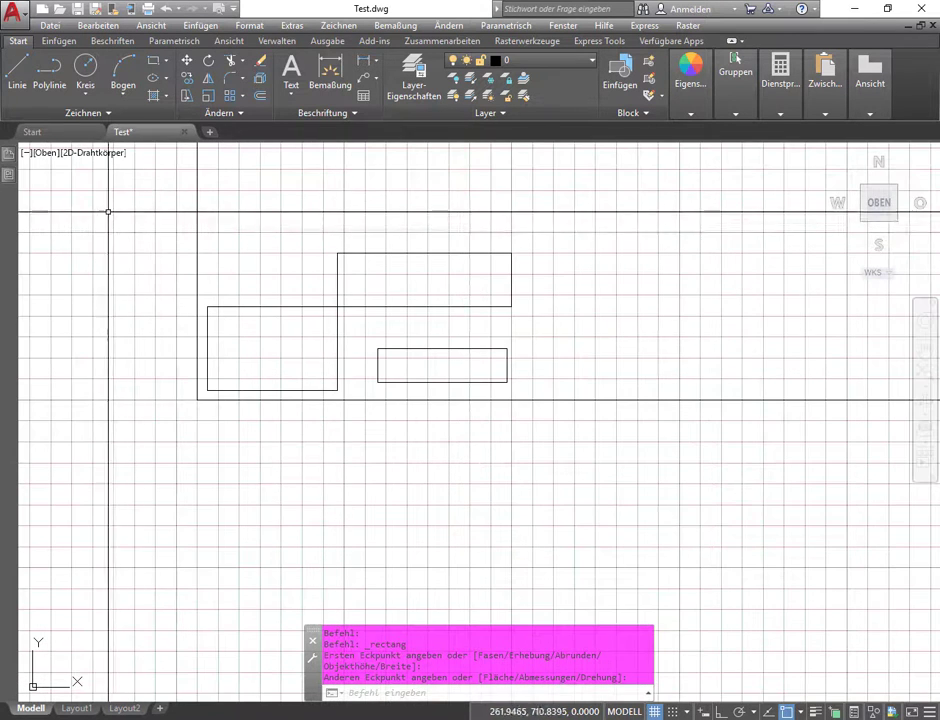
# Turn Snap back on and draw a larger grid-snapped rectangle below the others.
pyautogui.click(676, 711)
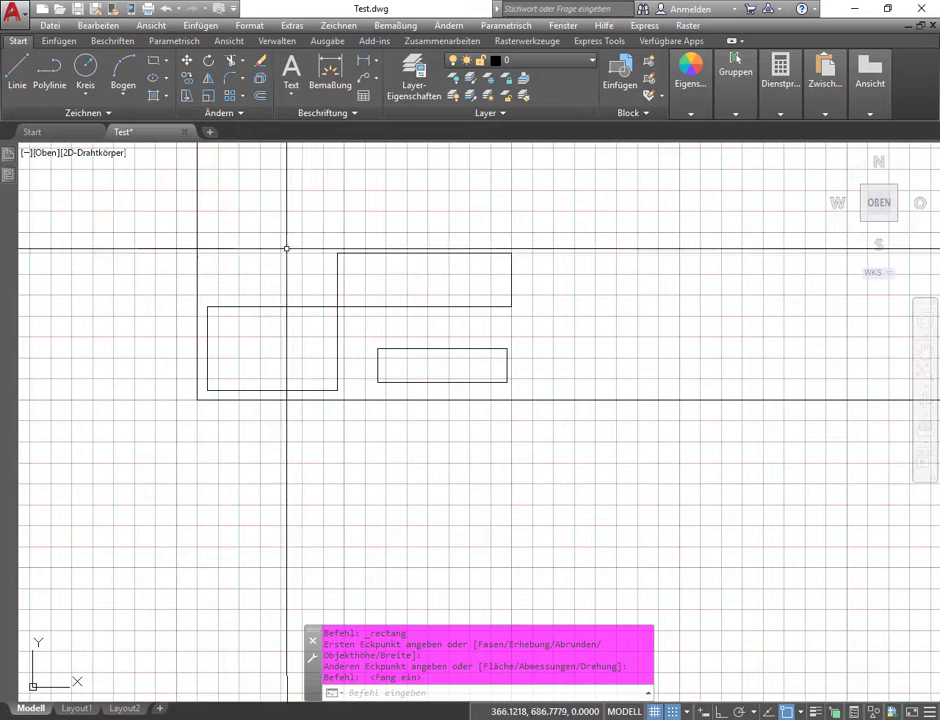
pyautogui.click(153, 63)
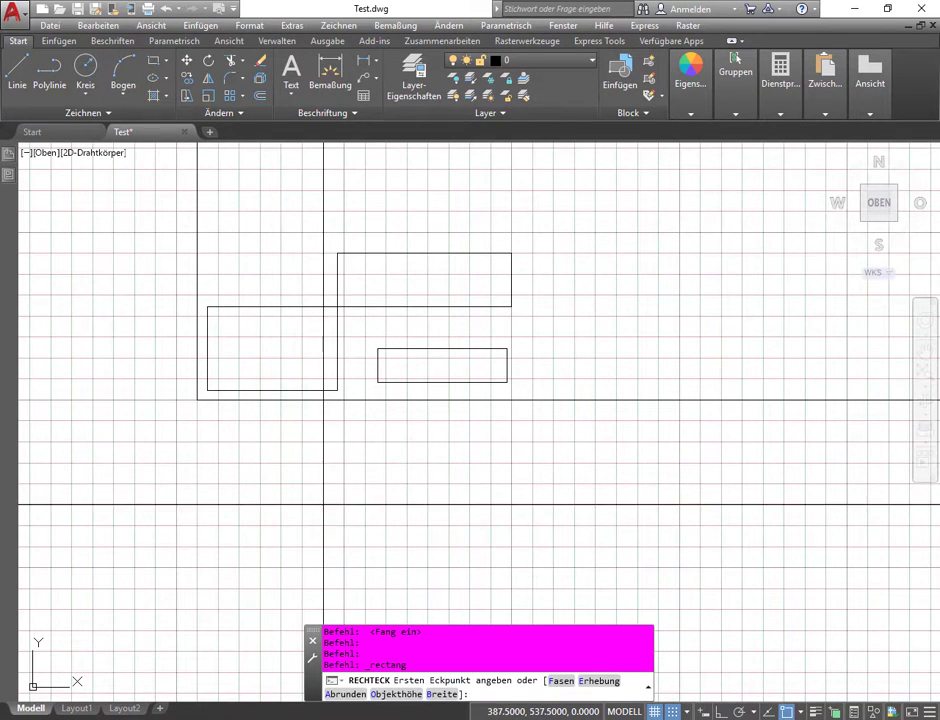
pyautogui.click(345, 441)
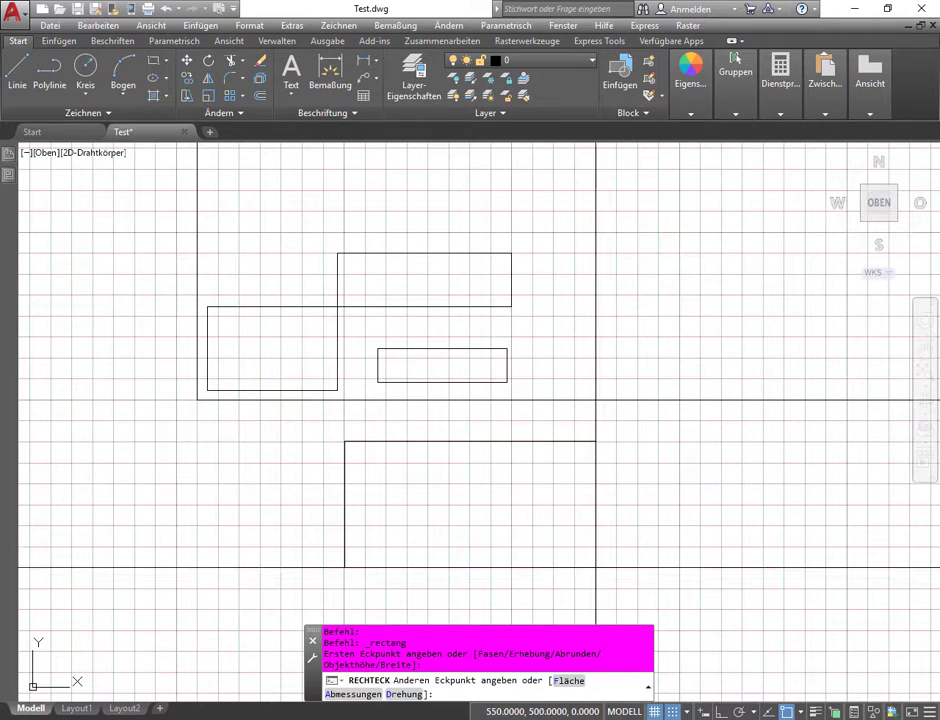
pyautogui.click(659, 567)
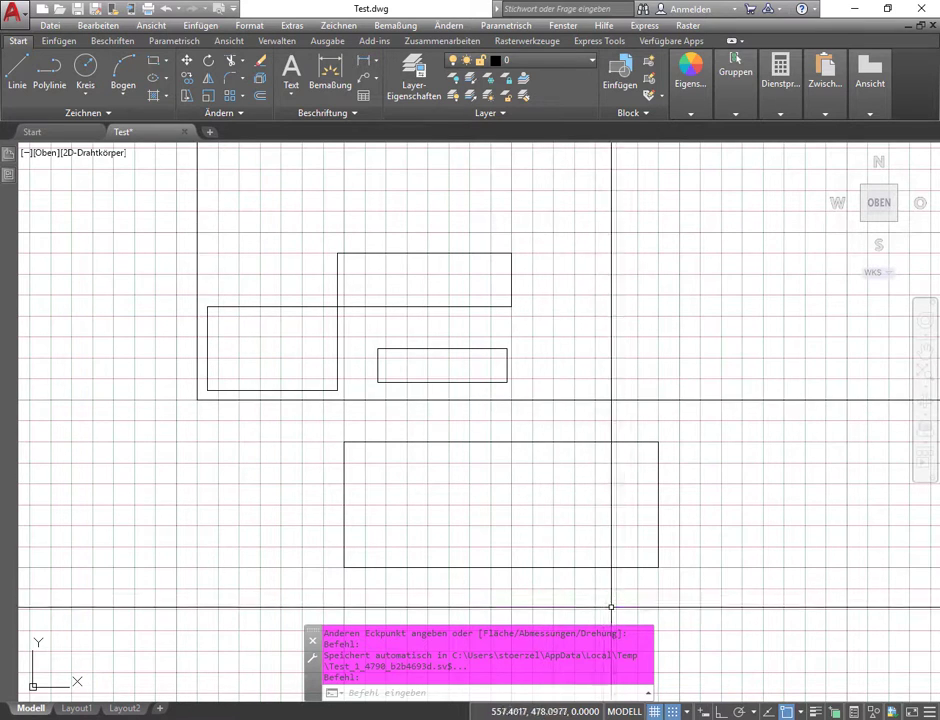
# Bring up Snap Settings and highlight the 12.5 grid X spacing value.
pyautogui.rightClick(669, 713)
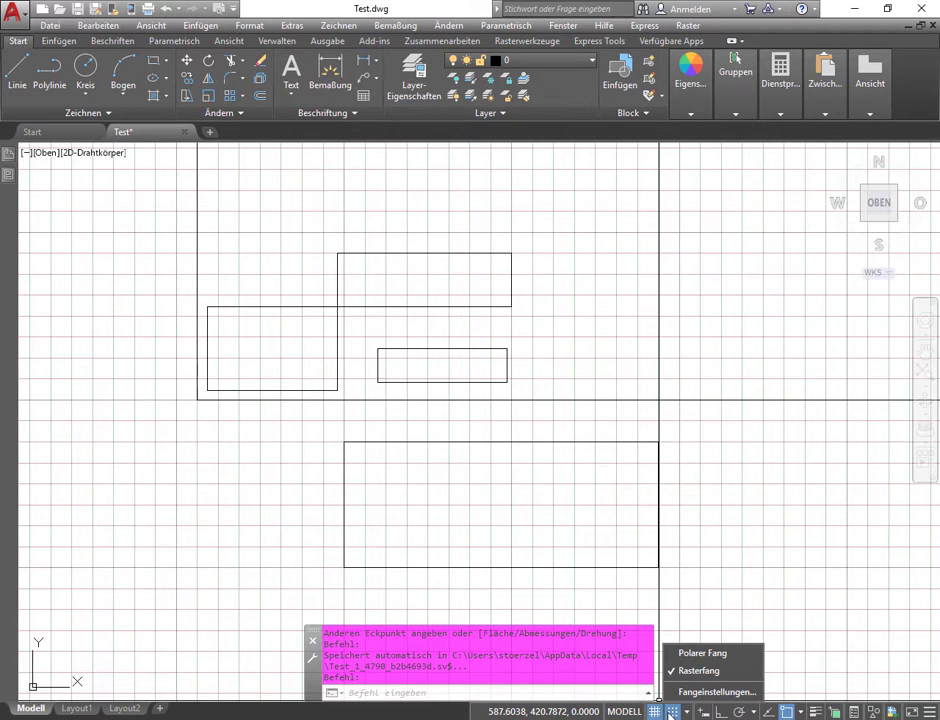
pyautogui.click(689, 692)
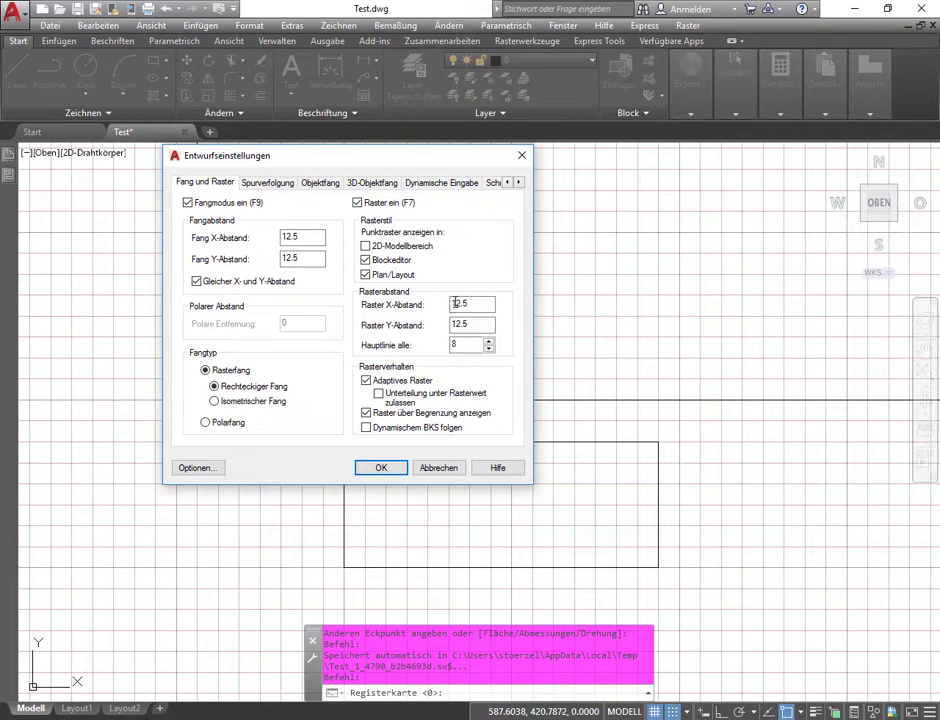
pyautogui.moveTo(467, 304); pyautogui.dragTo(448, 304)
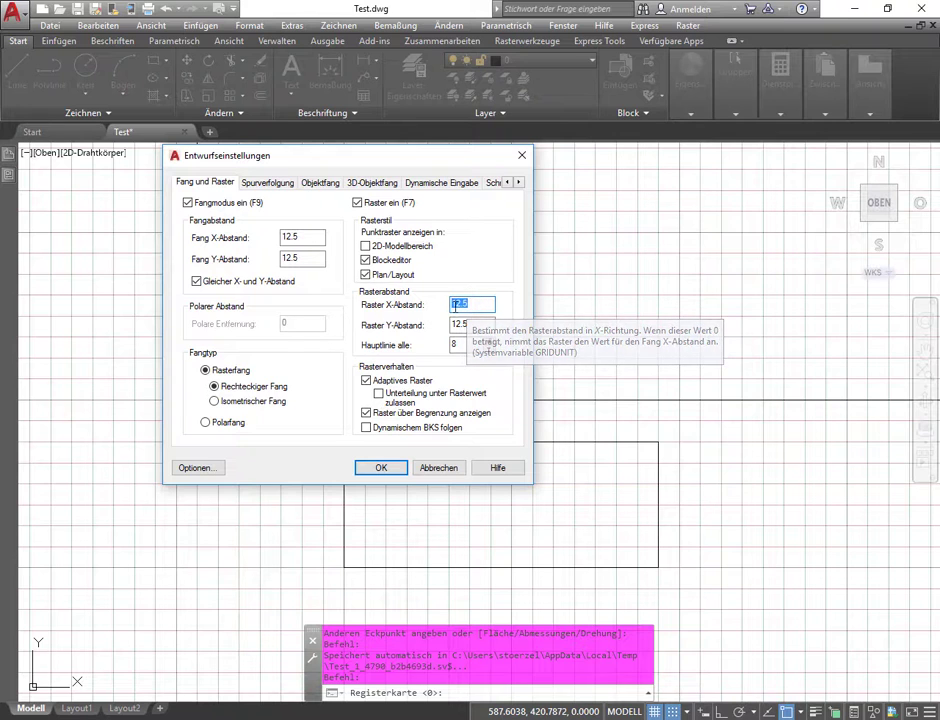
pyautogui.moveTo(463, 305); pyautogui.dragTo(484, 342)
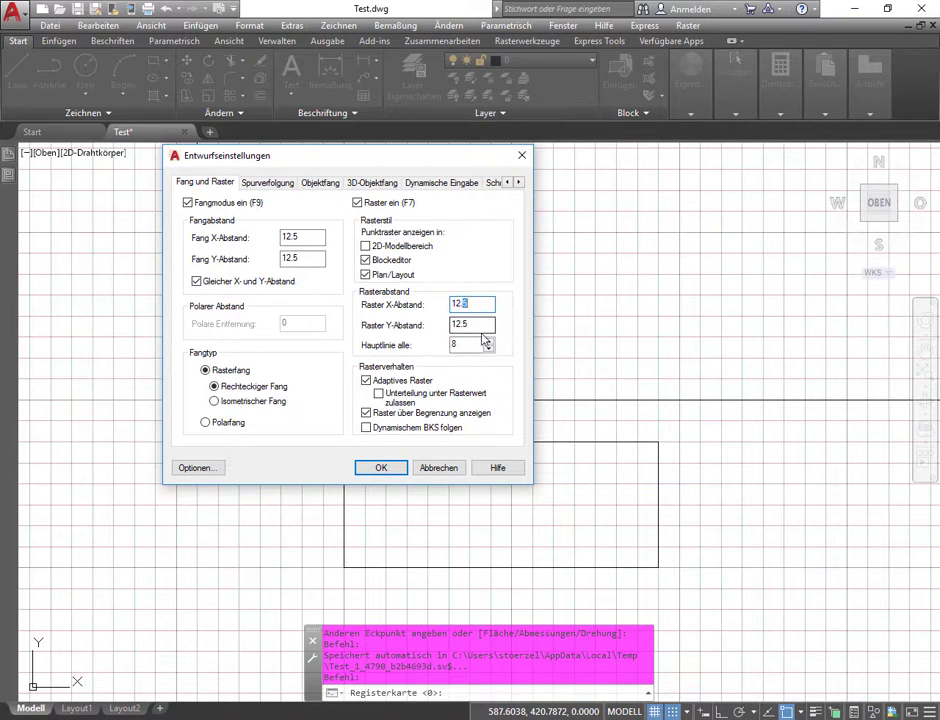